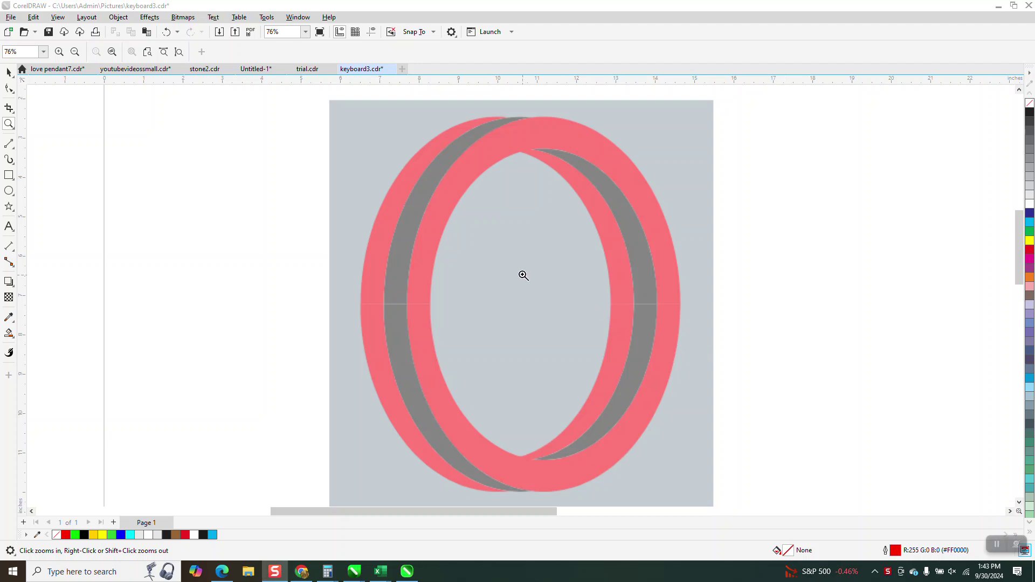
Select the reference ring bitmap and zoom so the whole ring fills the view
left_click(9, 74)
left_click(10, 72)
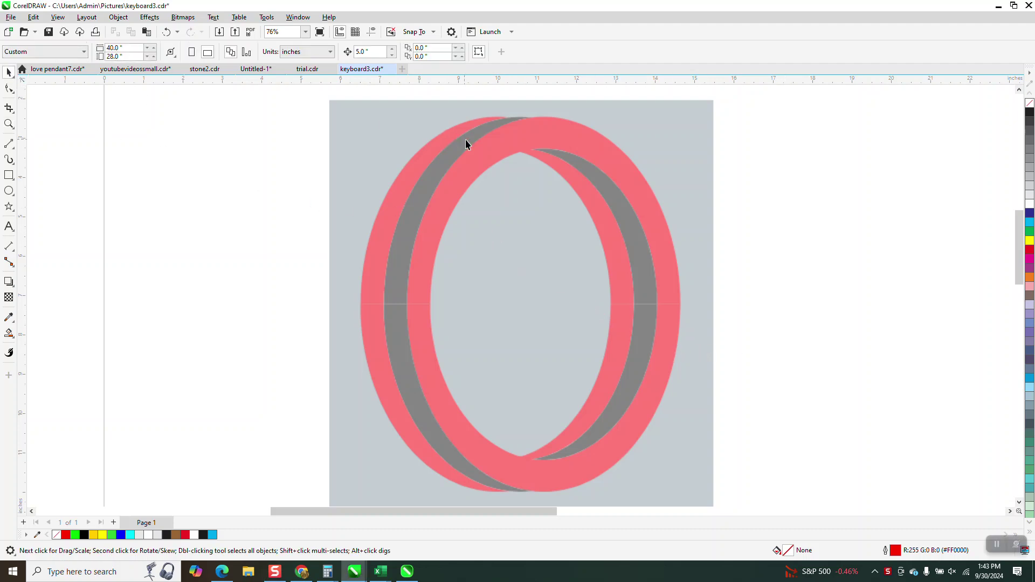
left_click(498, 143)
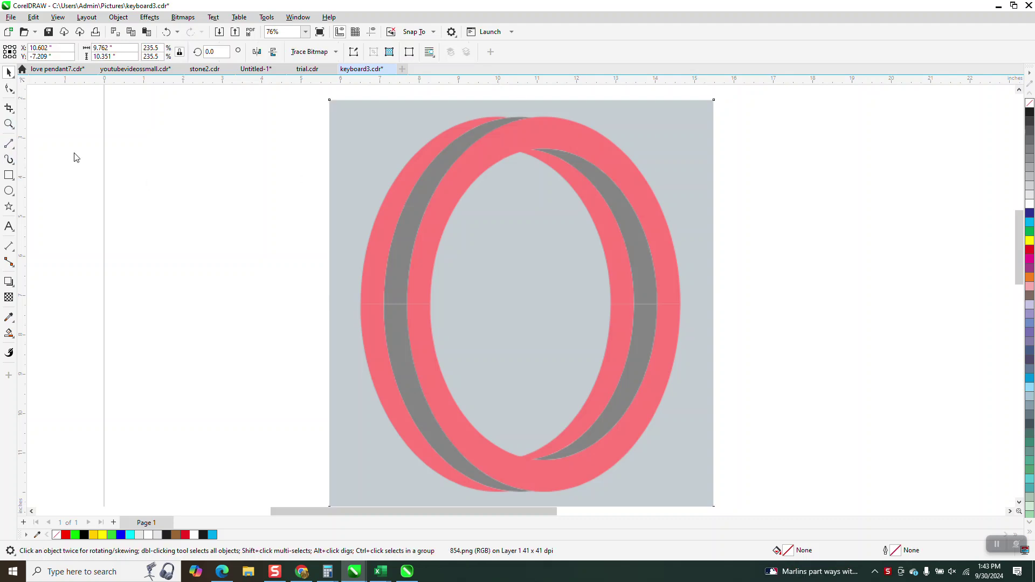
key("z")
left_click_drag(319, 248, 475, 356)
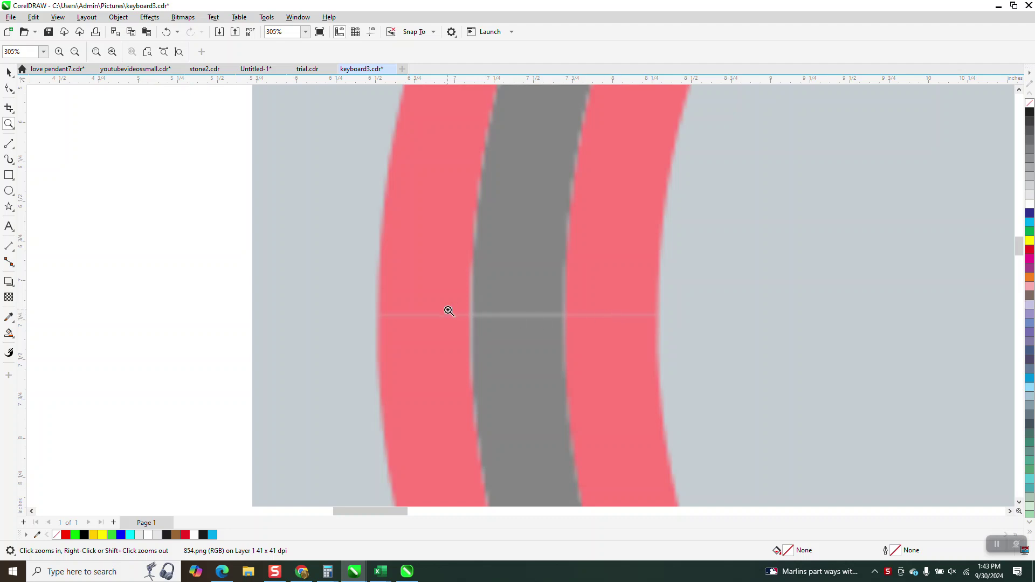
scroll(508, 291, "down", 5)
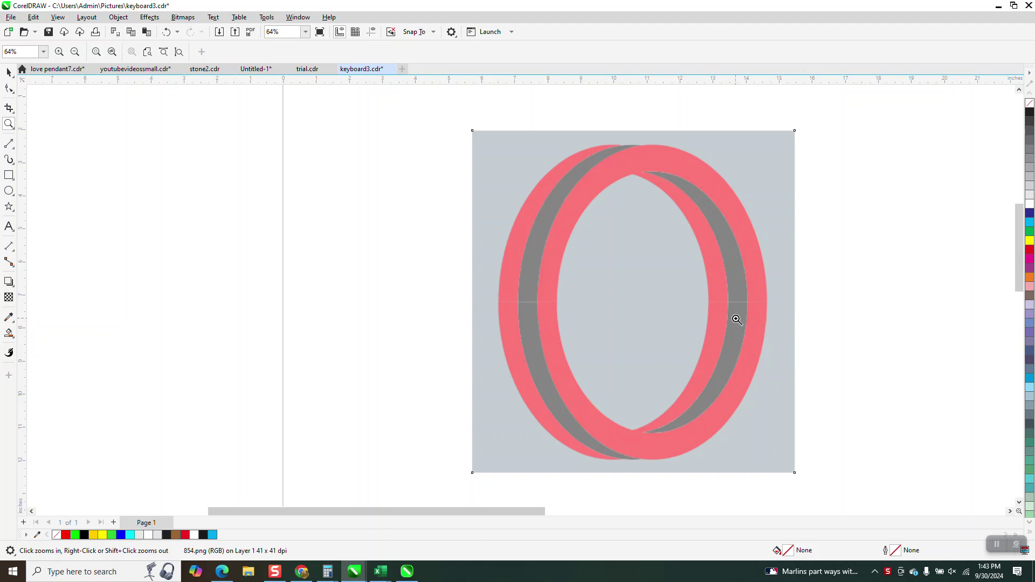
scroll(702, 284, "down", 2)
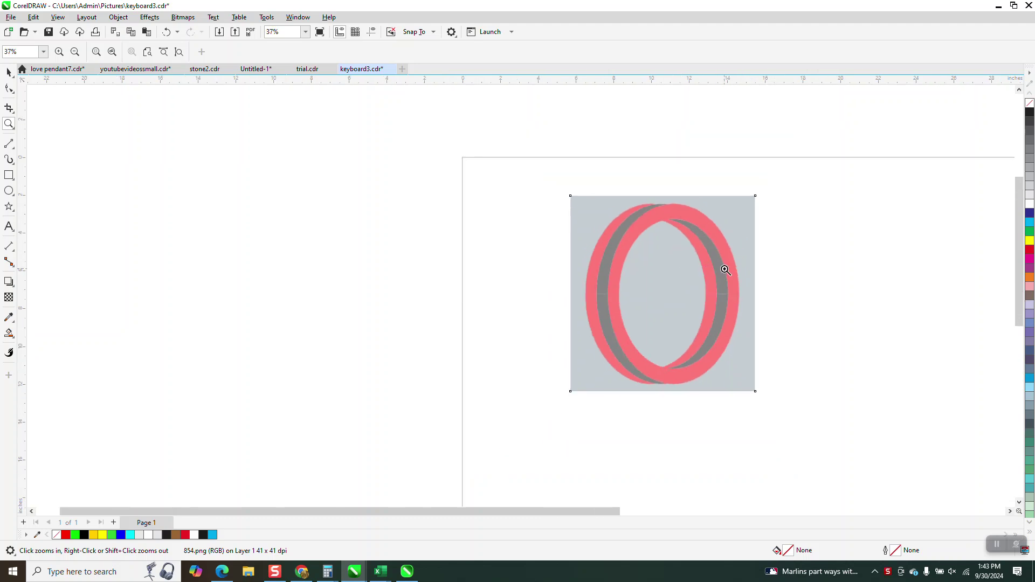
scroll(649, 250, "up", 8)
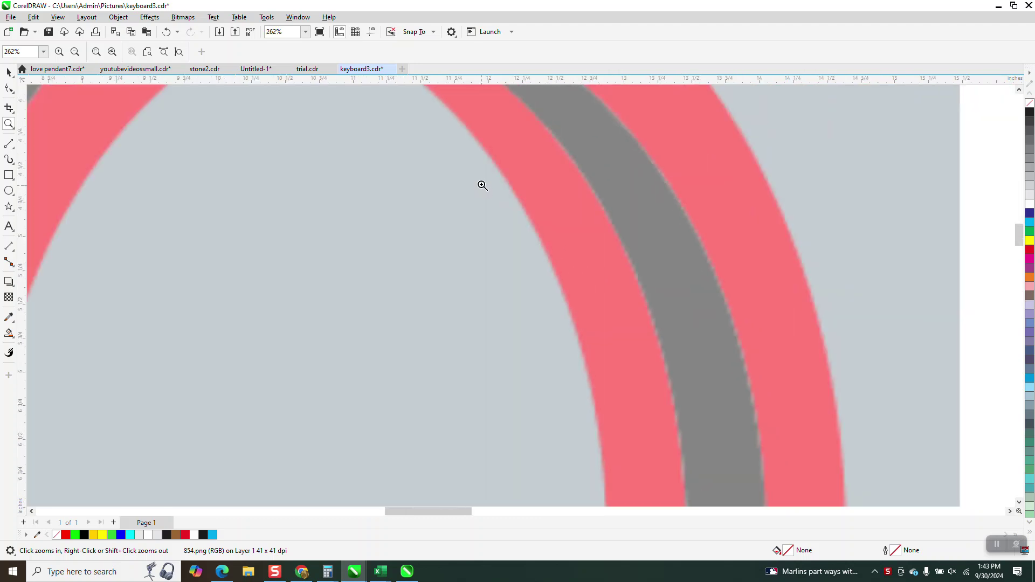
scroll(480, 185, "down", 4)
scroll(485, 179, "down", 3)
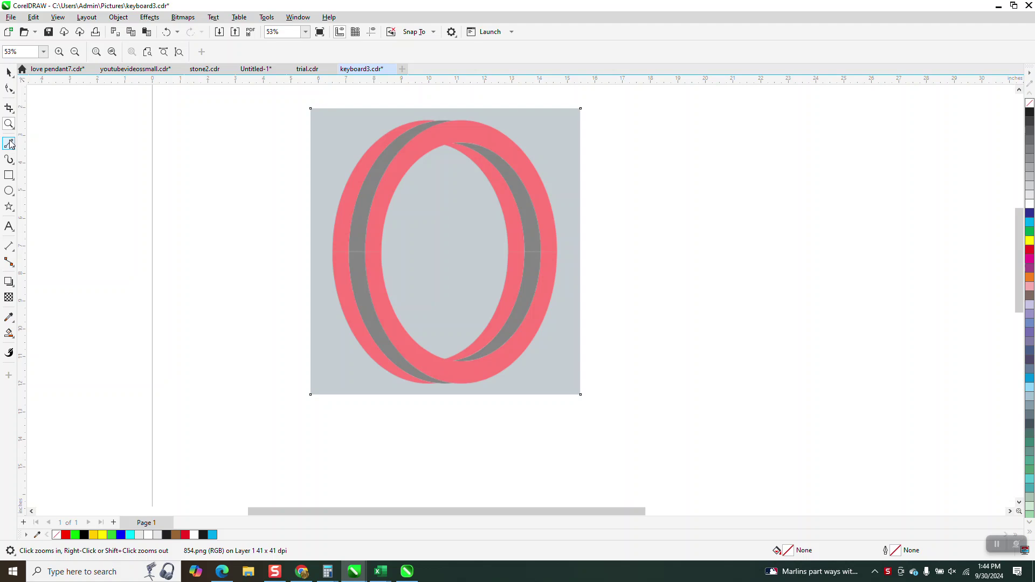
left_click_drag(288, 114, 688, 444)
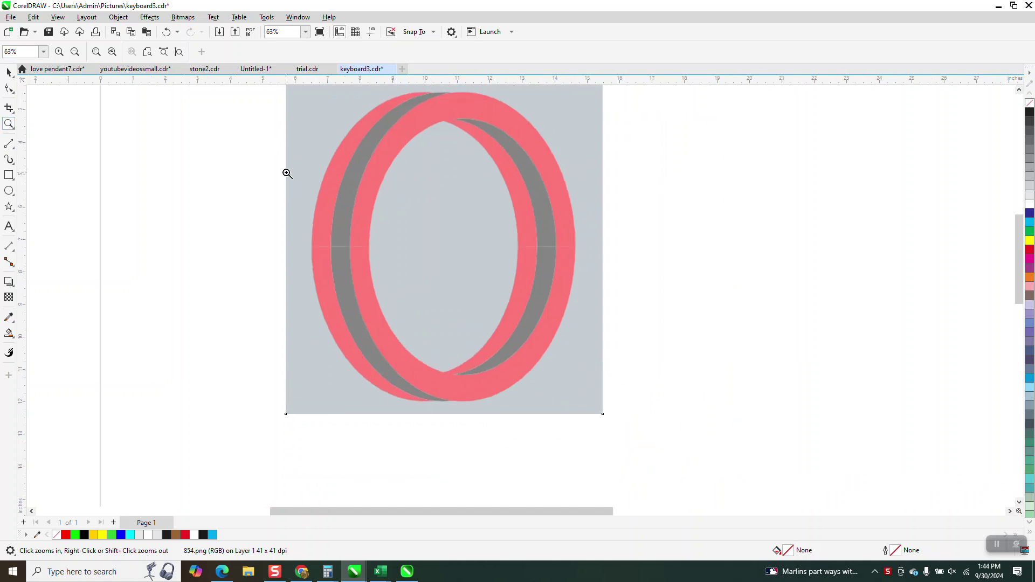
Draw an oval ellipse over the ring's left loop, sized to about 6.954 × 9.584 in
left_click(9, 190)
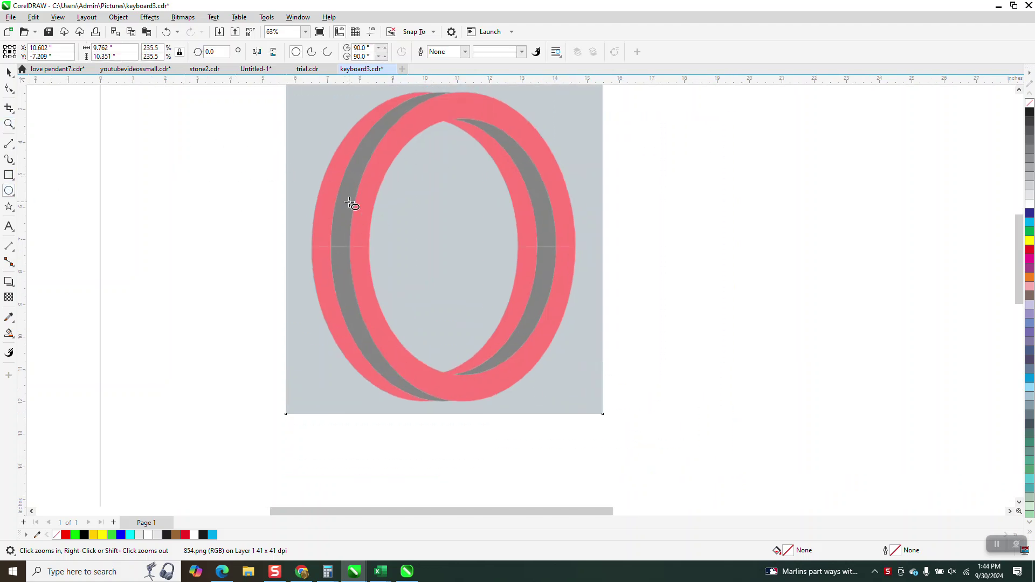
mouse_move(776, 151)
left_mouse_down()
mouse_move(698, 293)
mouse_move(587, 354)
mouse_move(599, 408)
left_mouse_up()
left_click_drag(688, 278, 403, 241)
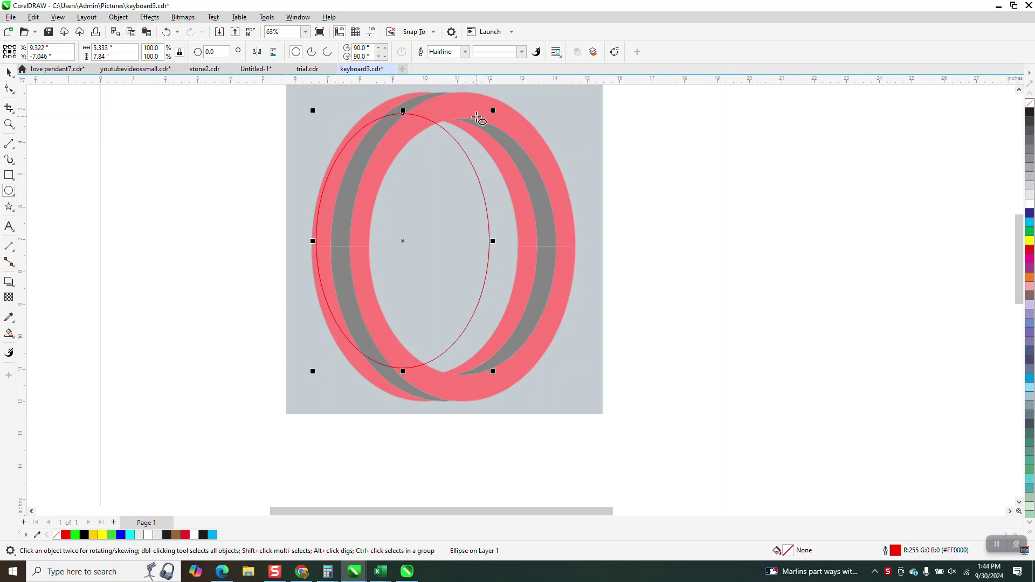
key("space")
left_click_drag(492, 110, 537, 89)
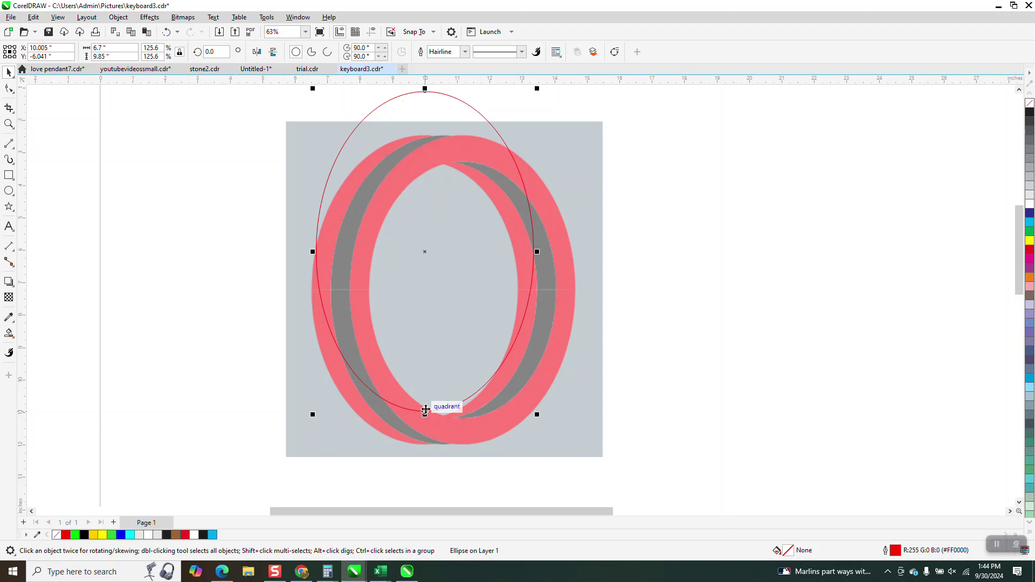
left_click_drag(425, 410, 427, 447)
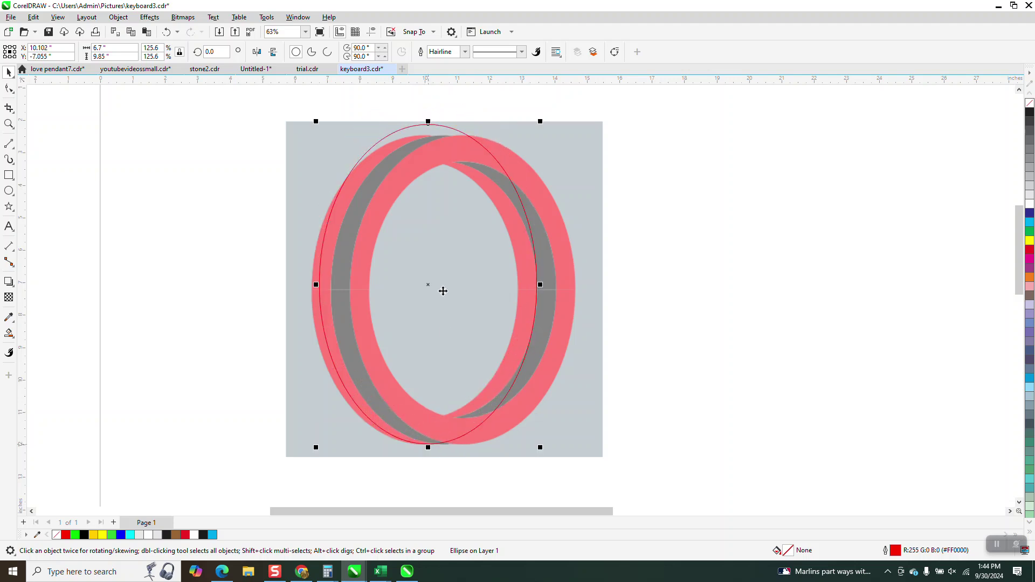
left_click_drag(430, 121, 429, 130)
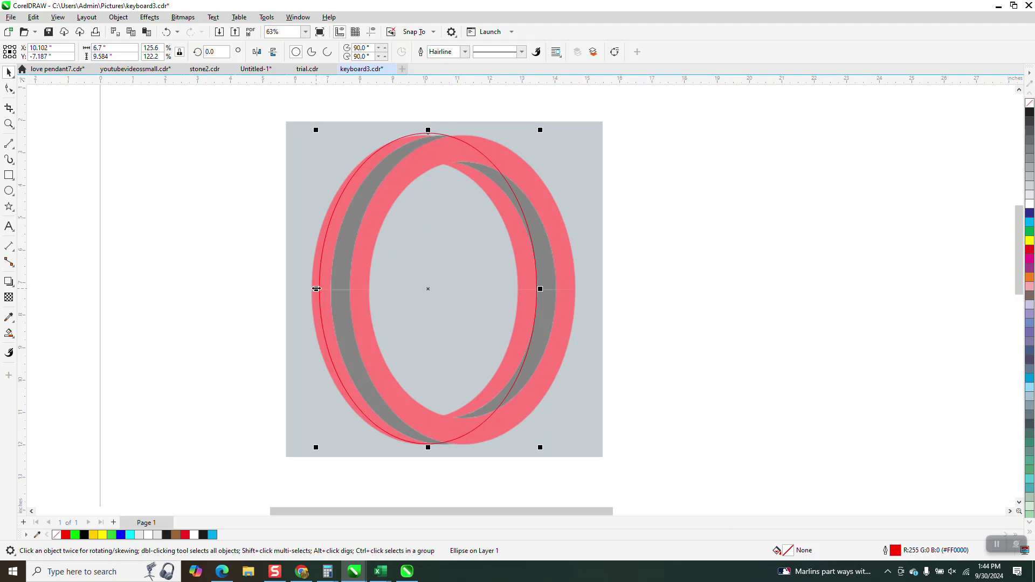
left_click_drag(316, 289, 308, 289)
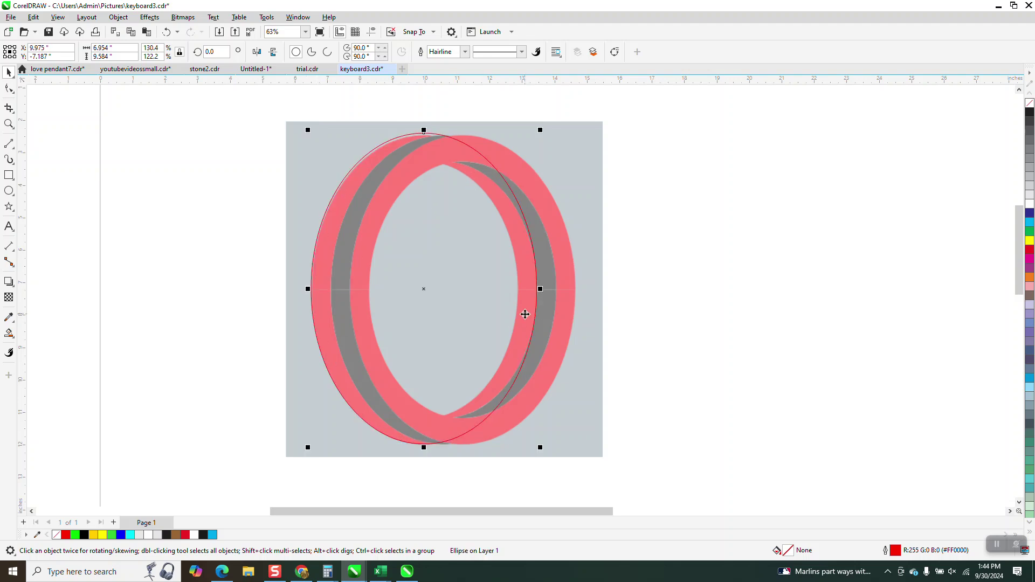
Undo an accidental move so the oval stays on the ring's left loop
scroll(426, 234, "down", 2)
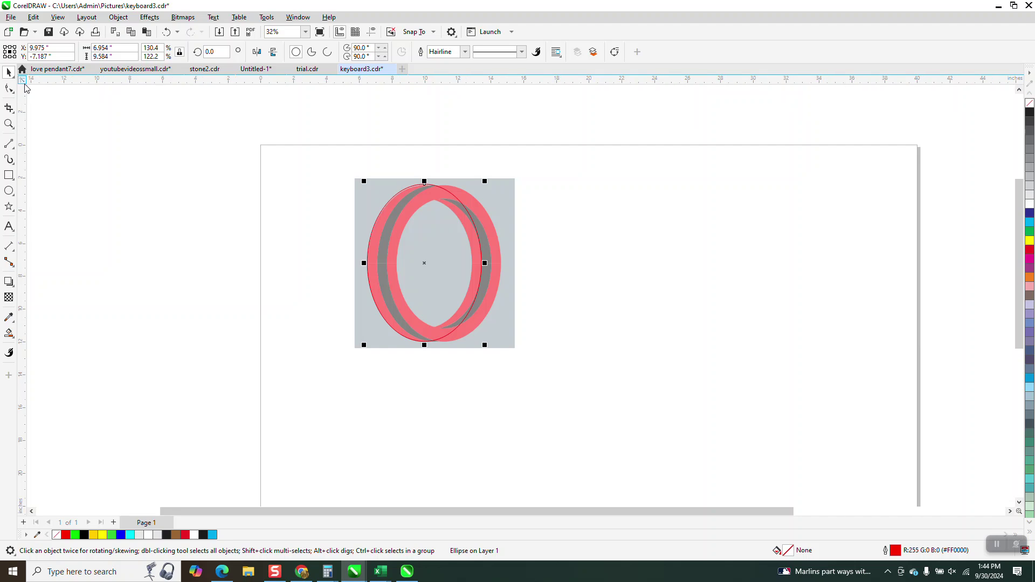
left_click_drag(423, 264, 599, 262)
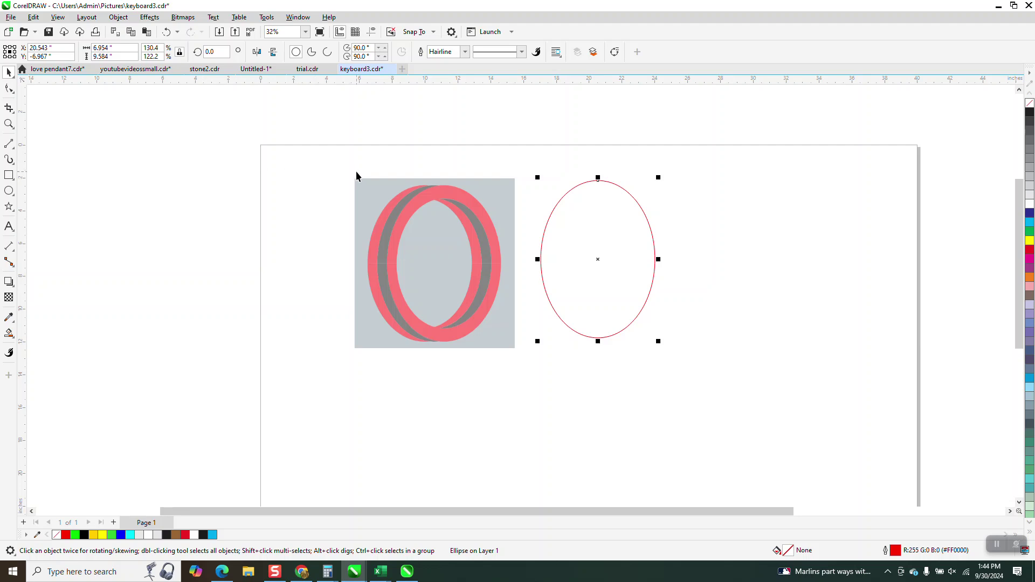
left_click(167, 32)
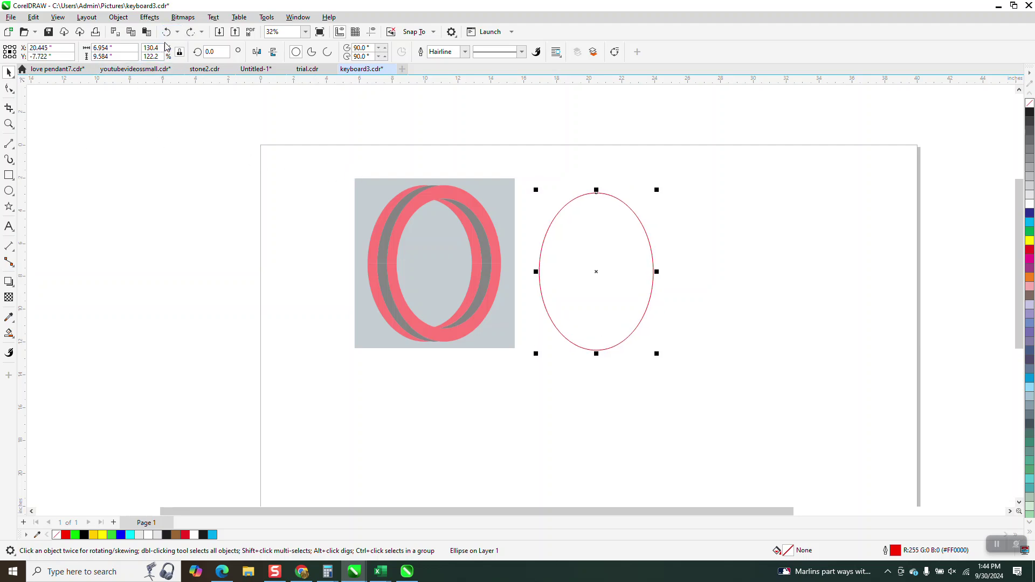
left_click(167, 31)
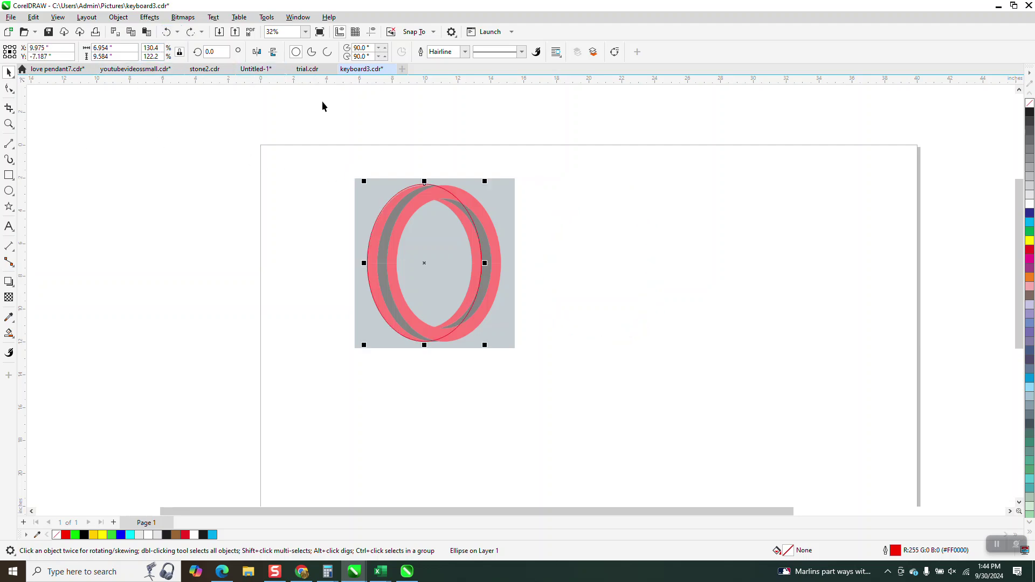
Raise the ring bitmap's uniform transparency from 40 to 68 and zoom in around the ring
left_click(507, 193)
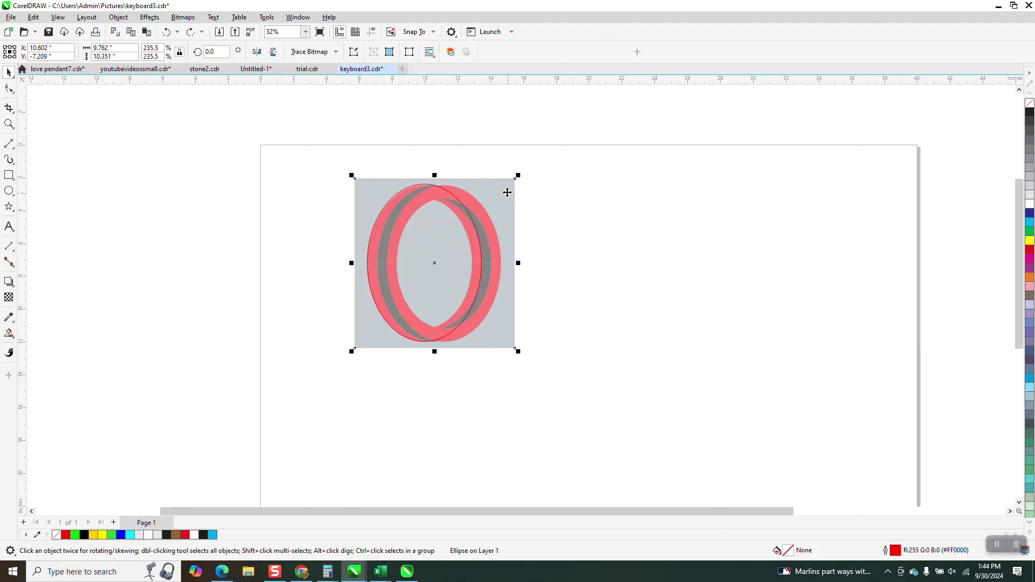
left_click(9, 297)
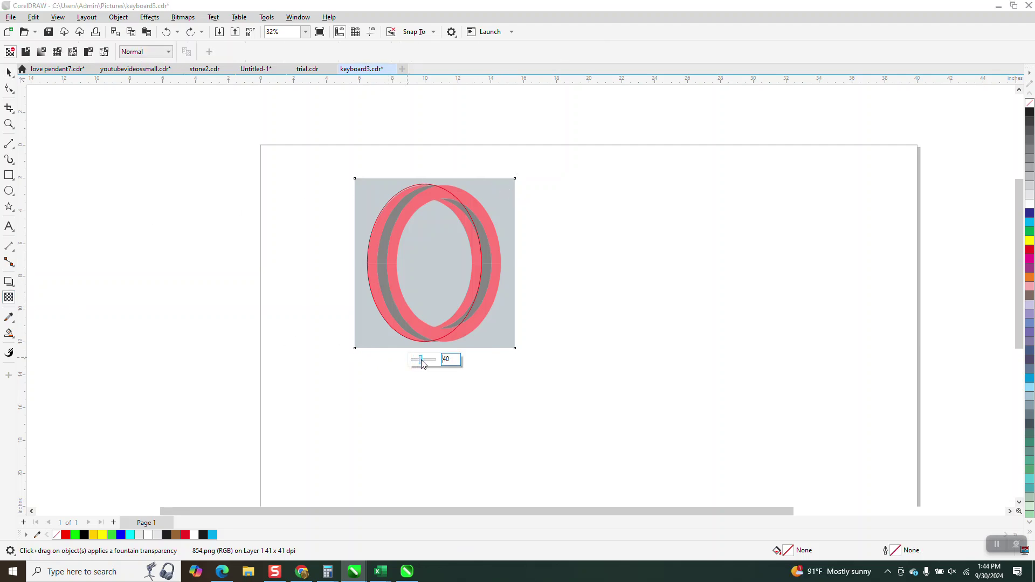
left_click_drag(422, 360, 428, 360)
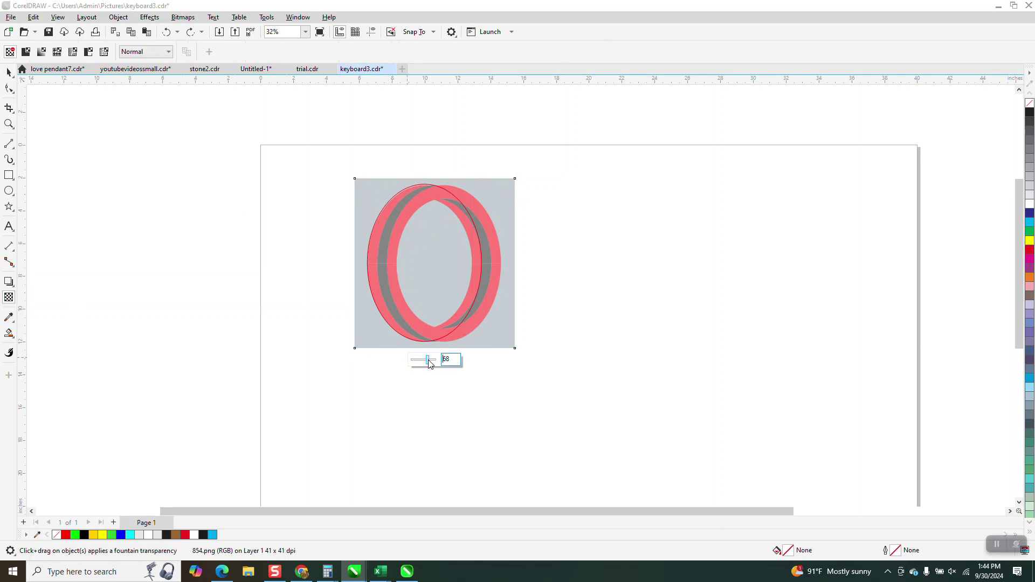
left_click(9, 125)
left_click_drag(344, 179, 572, 372)
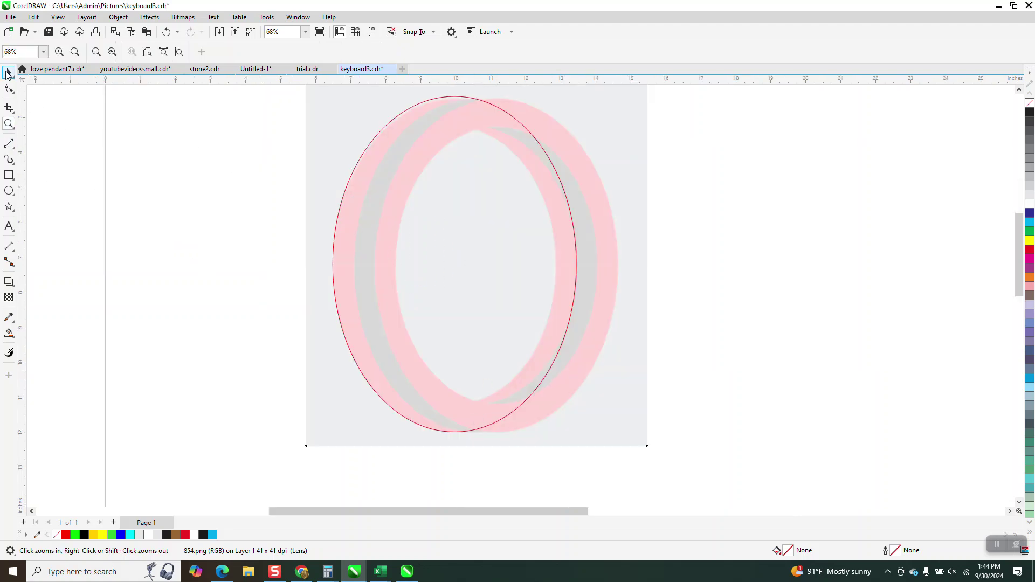
left_click(8, 73)
left_click(370, 169)
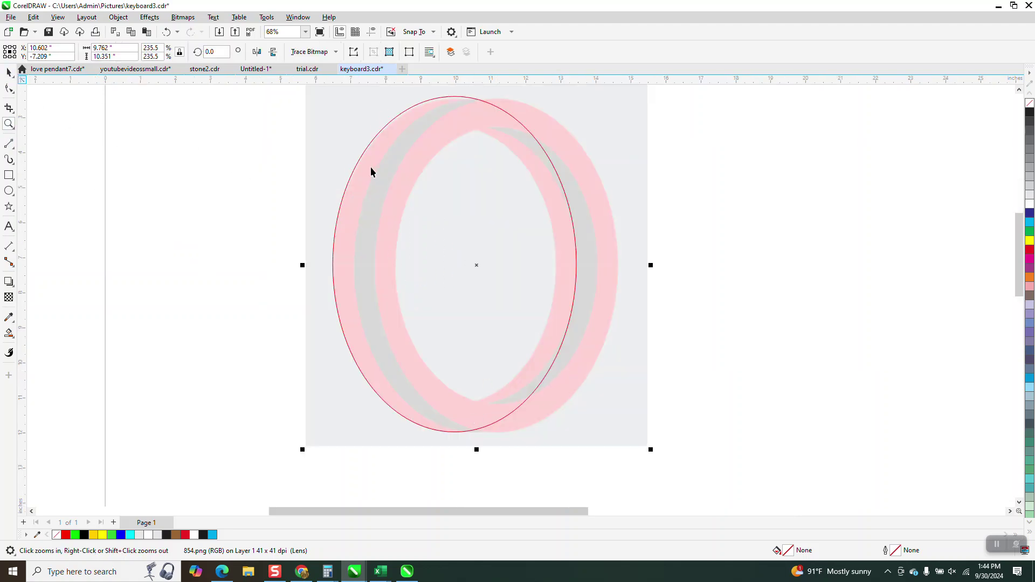
Leave an 87.4% scaled copy of the oval inside it and move the bitmap to the right
left_click(708, 155)
left_click(529, 134)
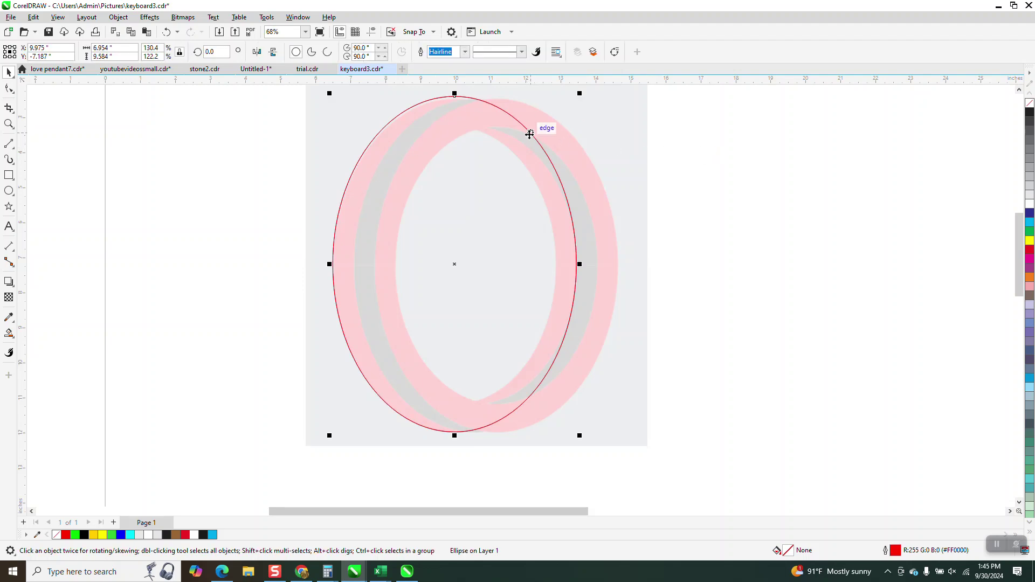
left_click_drag(581, 95, 578, 116)
scroll(595, 144, "down", 3)
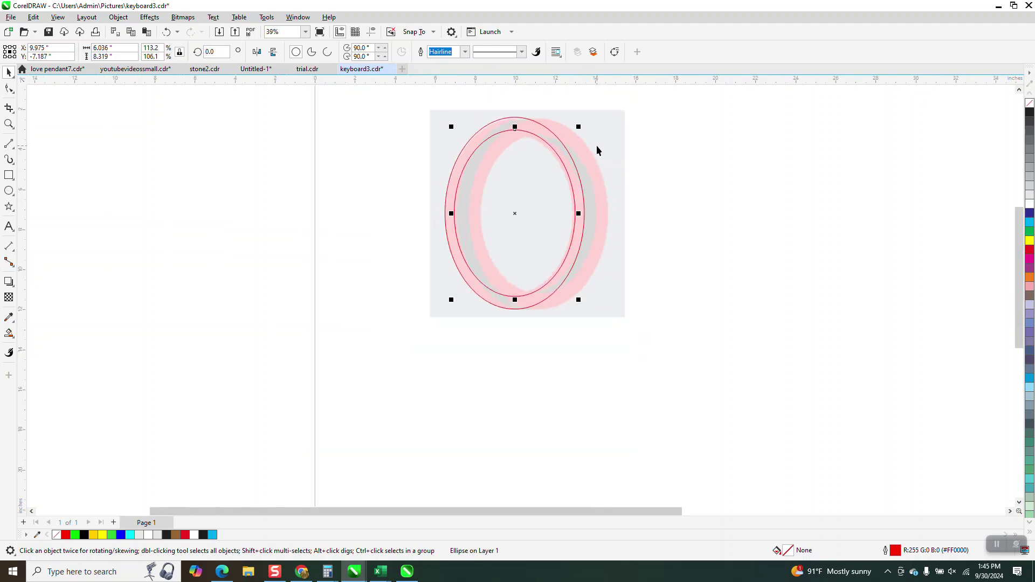
left_click_drag(596, 149, 915, 152)
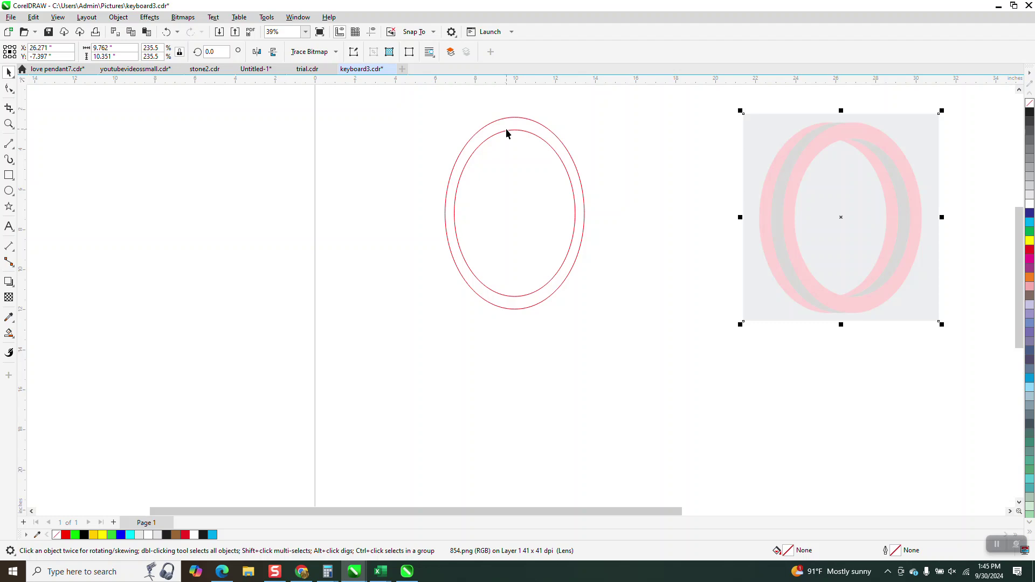
left_click(8, 124)
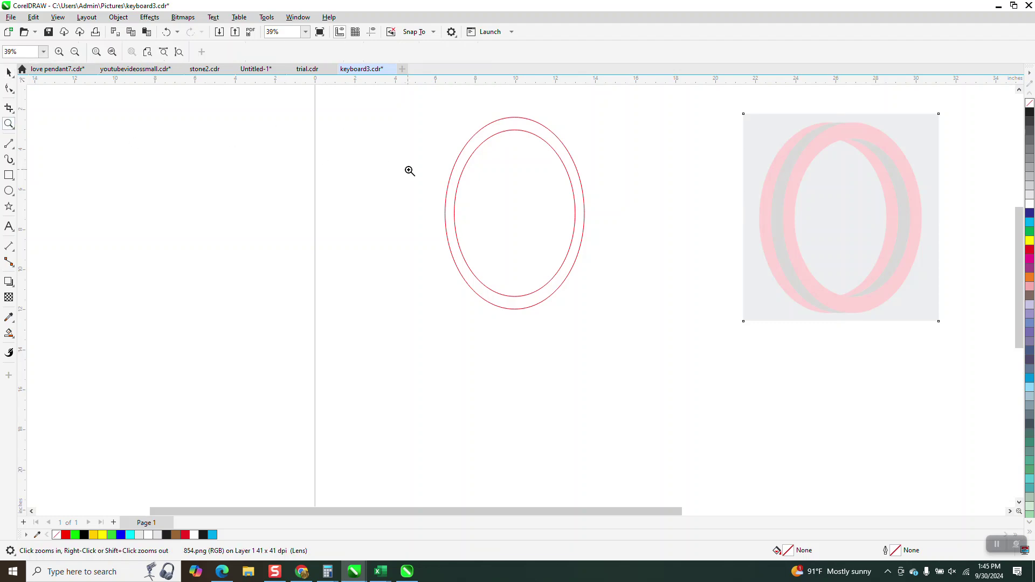
left_click_drag(409, 169, 471, 240)
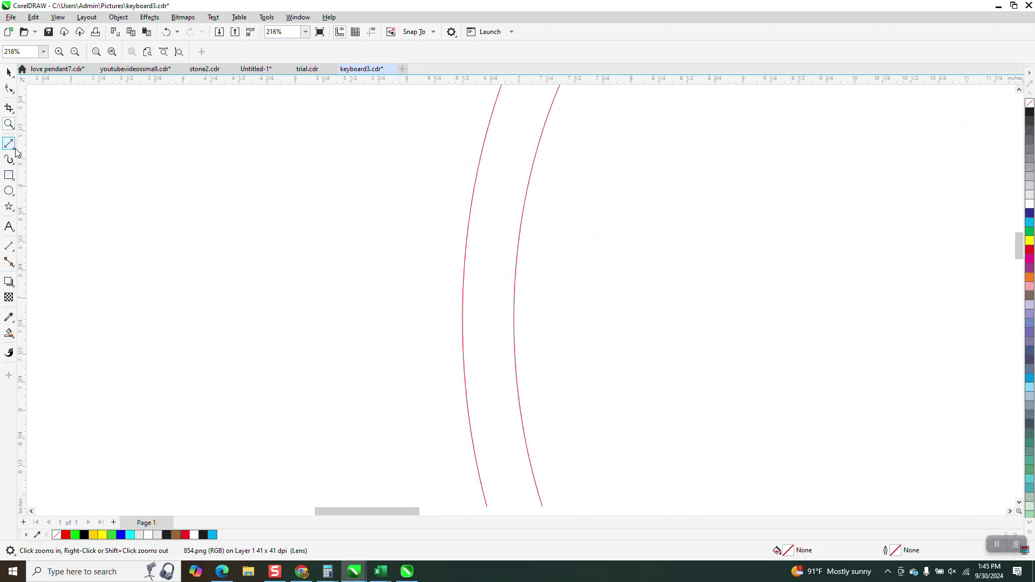
left_click(13, 250)
left_click(49, 243)
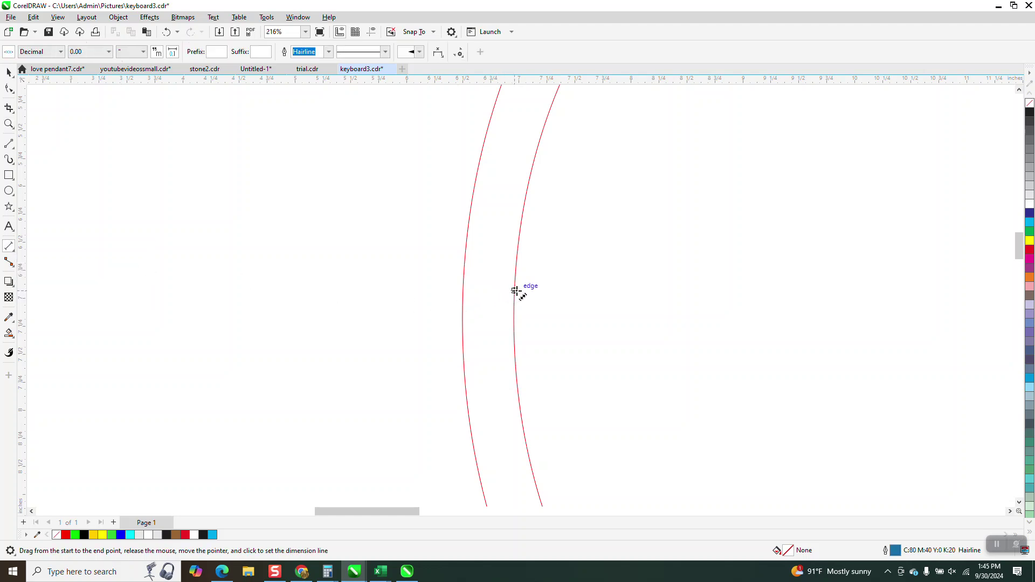
left_click_drag(515, 291, 463, 287)
left_click(457, 295)
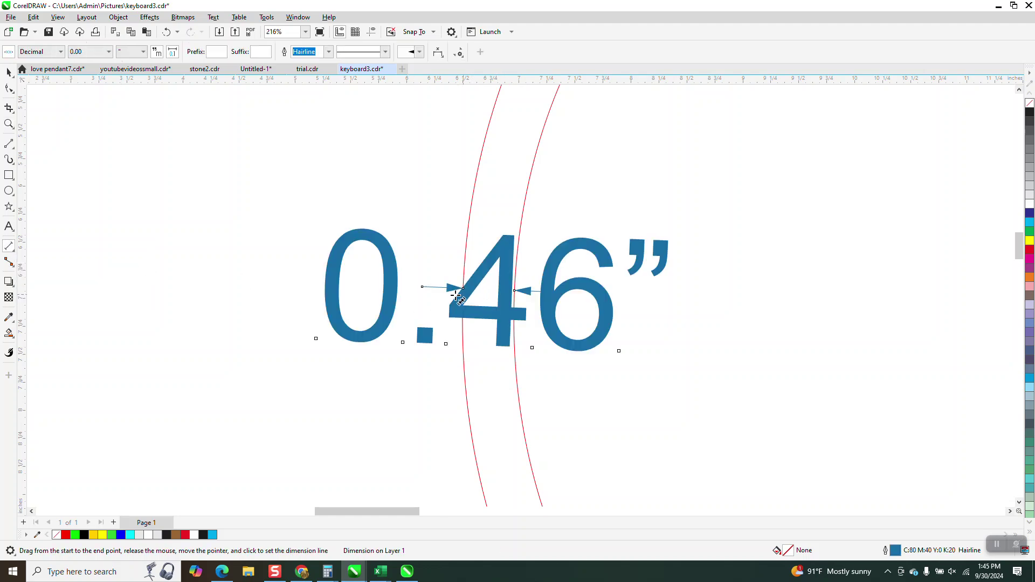
left_click(9, 71)
scroll(219, 281, "down", 3)
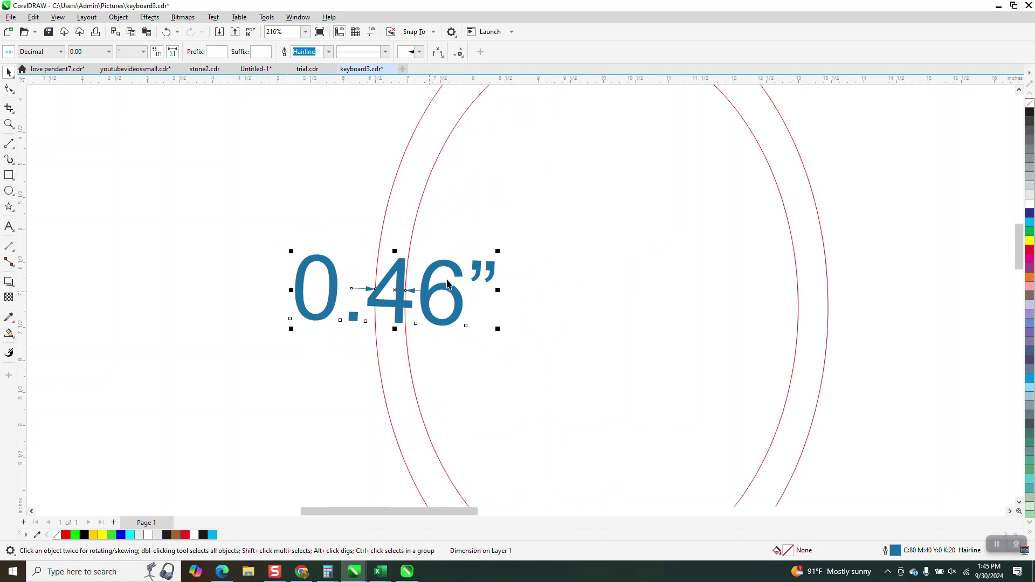
key("Delete")
Delete the inner ellipse and apply a 1-step inward contour at 0.46" to the red ellipse
scroll(446, 265, "down", 2)
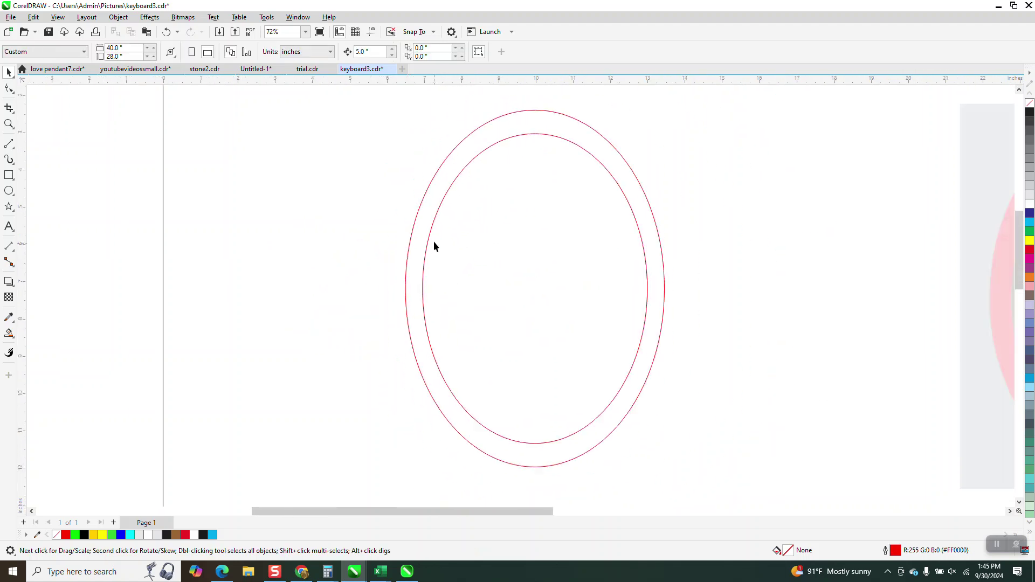
left_click(428, 235)
key("Delete")
left_click(424, 229)
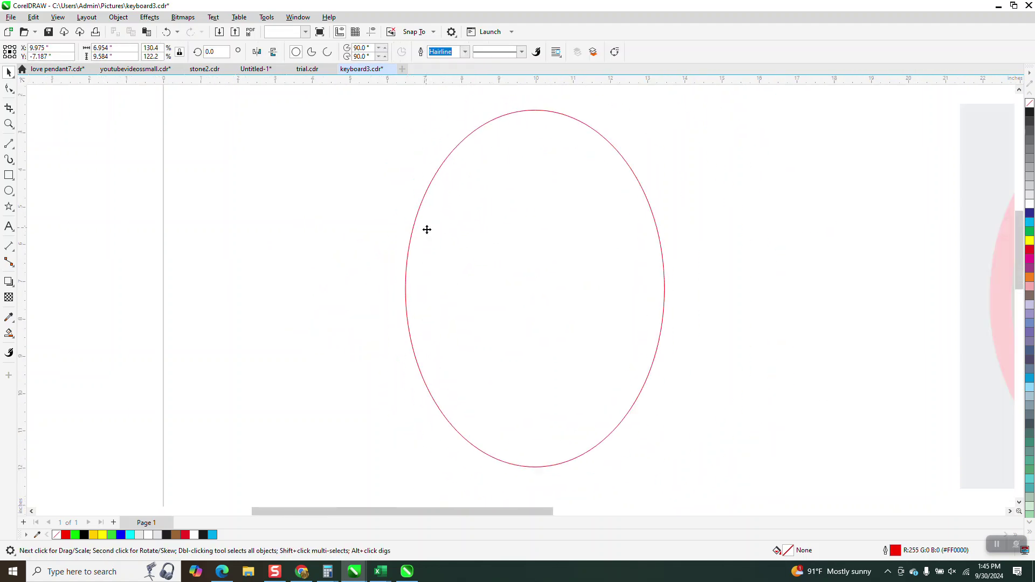
left_click(151, 17)
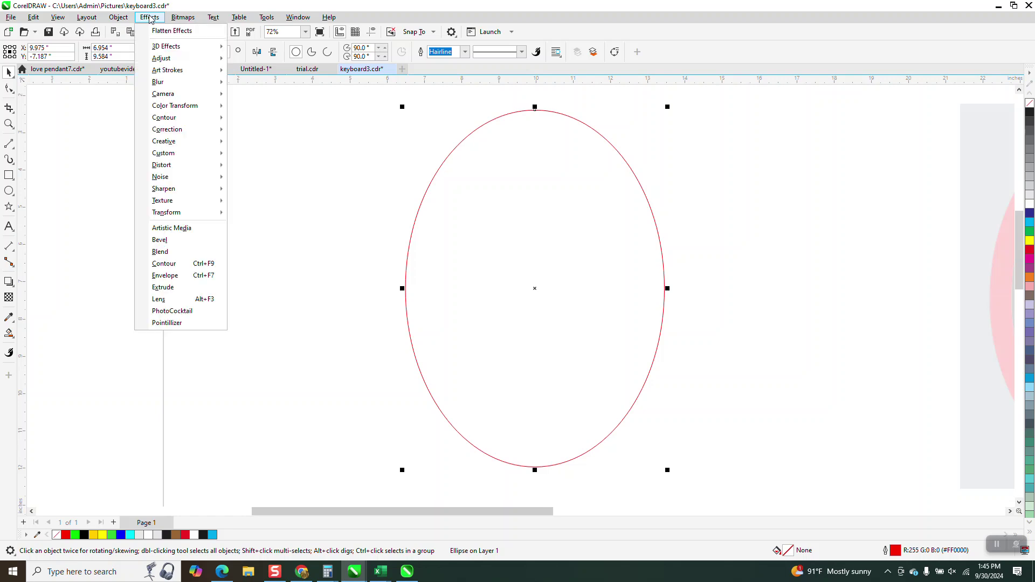
left_click(173, 264)
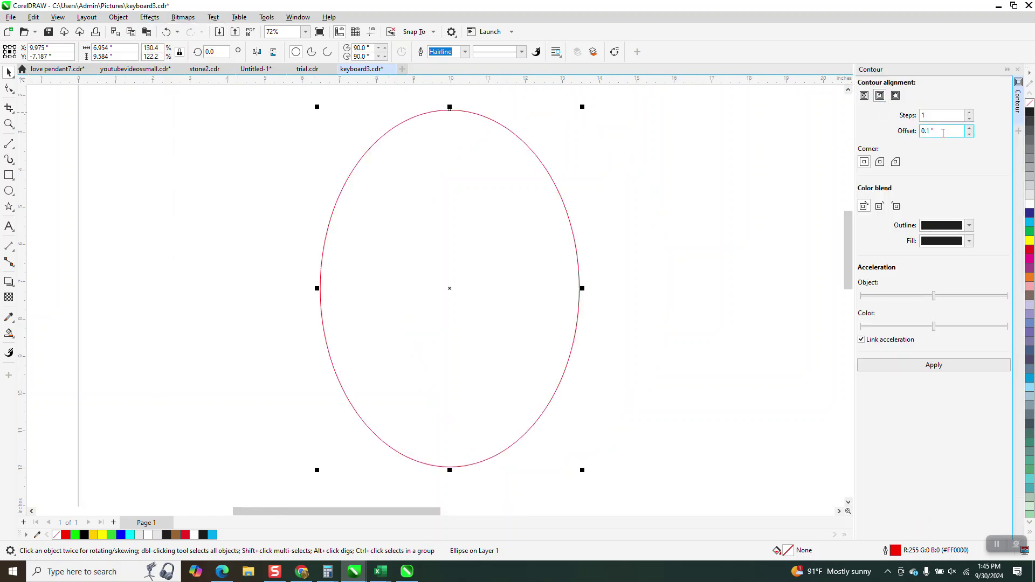
double_click(942, 133)
type(".46")
key("Return")
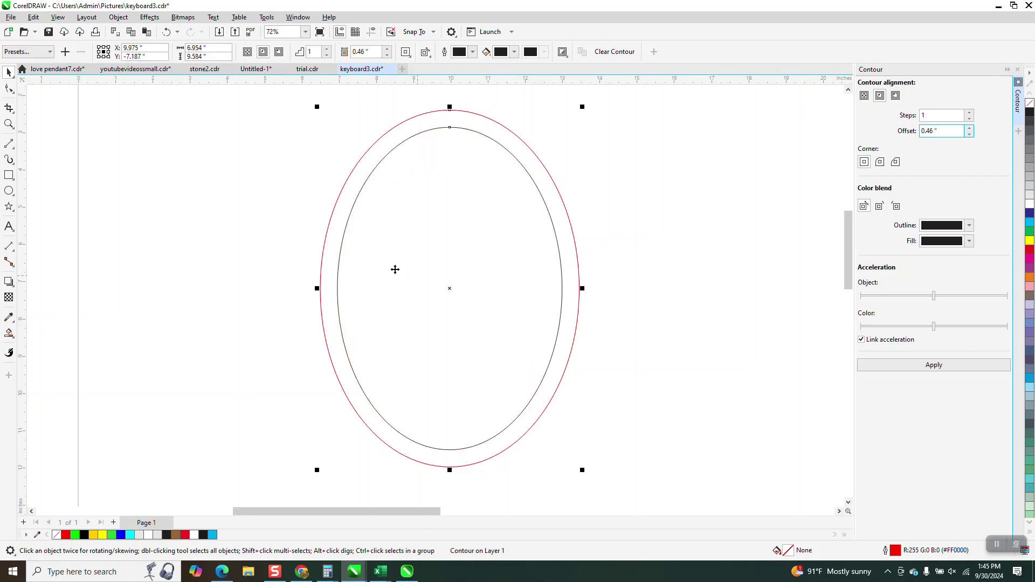
scroll(298, 249, "down", 1)
scroll(378, 226, "down", 1)
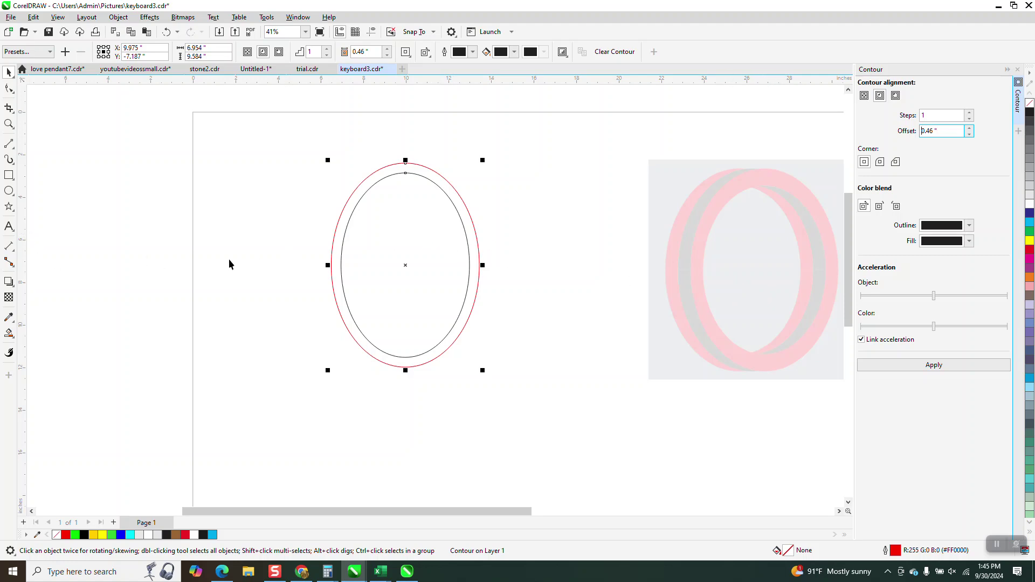
Centre the contoured ellipse on the page and move the bitmap up and right
type("p")
left_click(414, 236)
key("p")
scroll(470, 243, "down", 1)
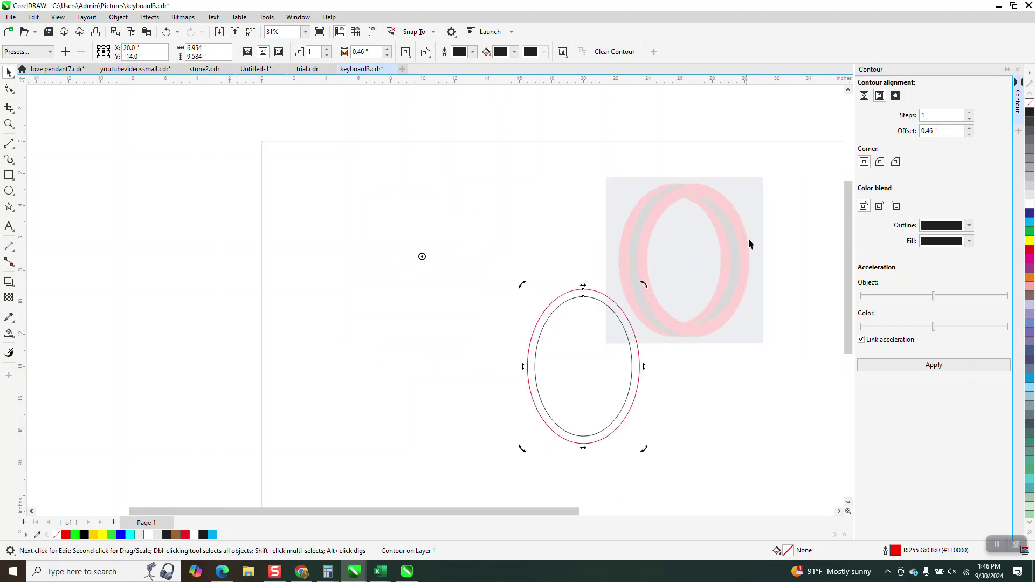
left_click_drag(748, 238, 827, 197)
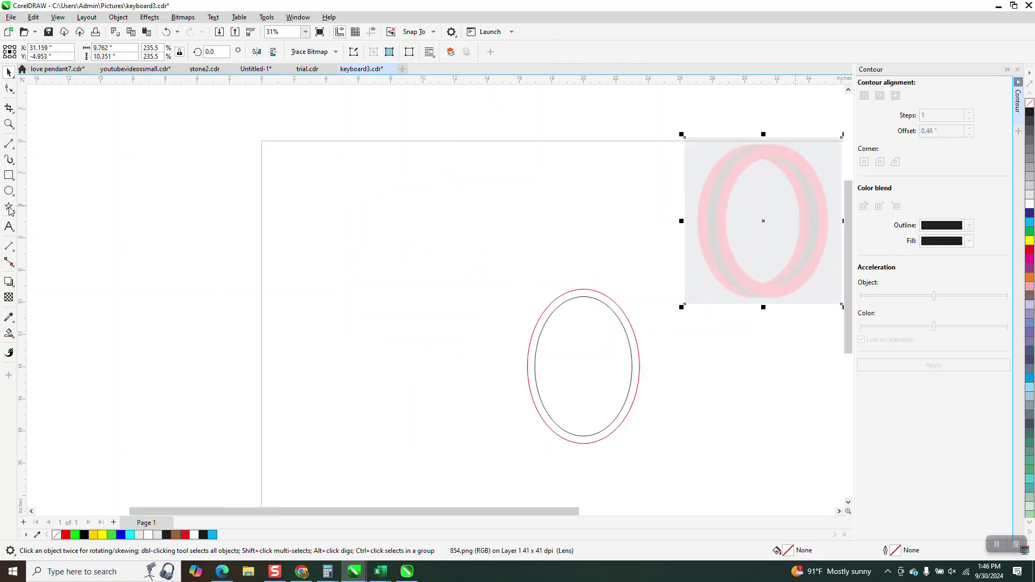
Draw a centred horizontal 2-point line across the ellipse and Smart Fill the upper band red
left_click(15, 149)
left_click(46, 155)
left_click_drag(352, 233, 632, 233)
key("p")
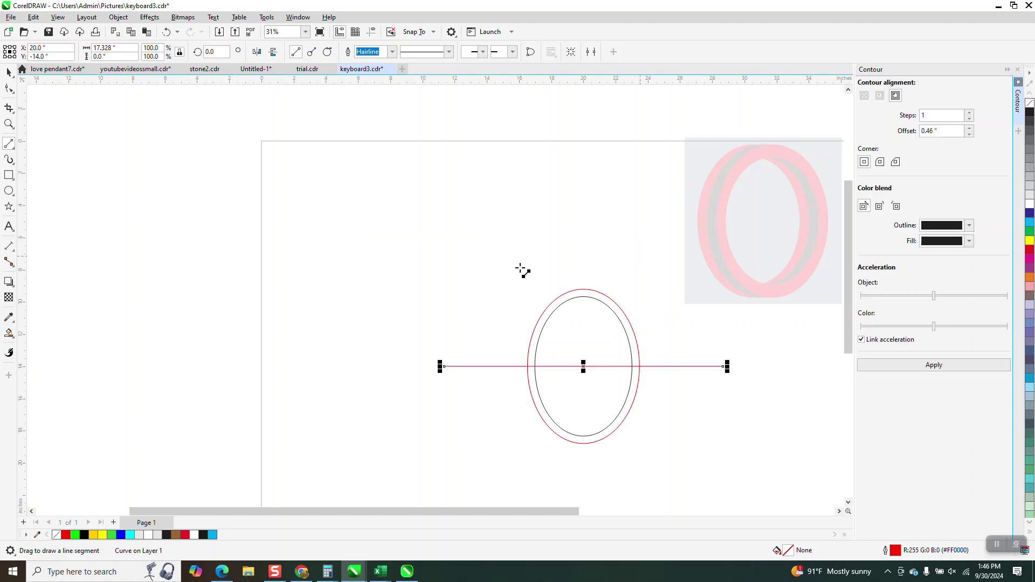
left_click(8, 334)
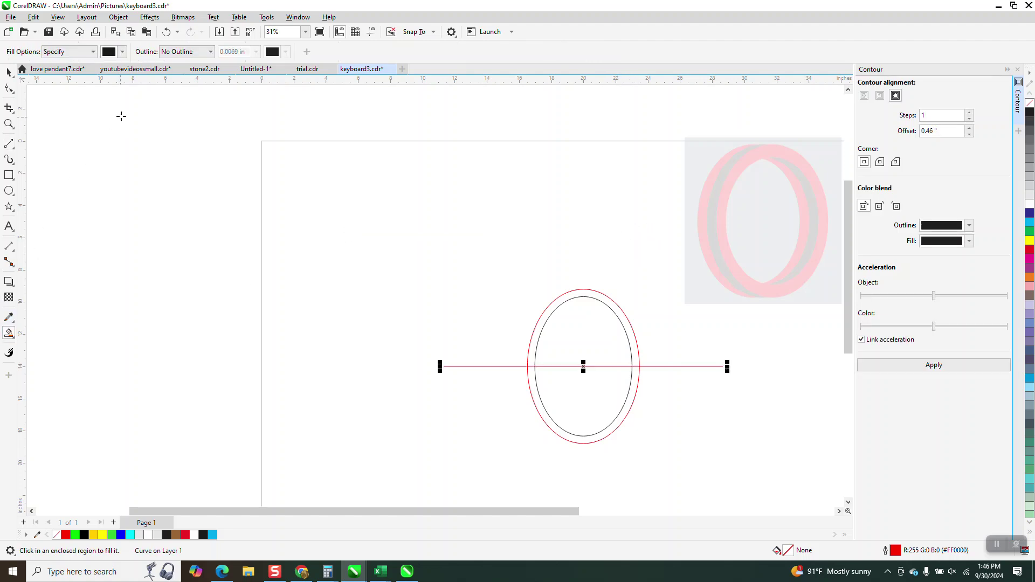
left_click(122, 51)
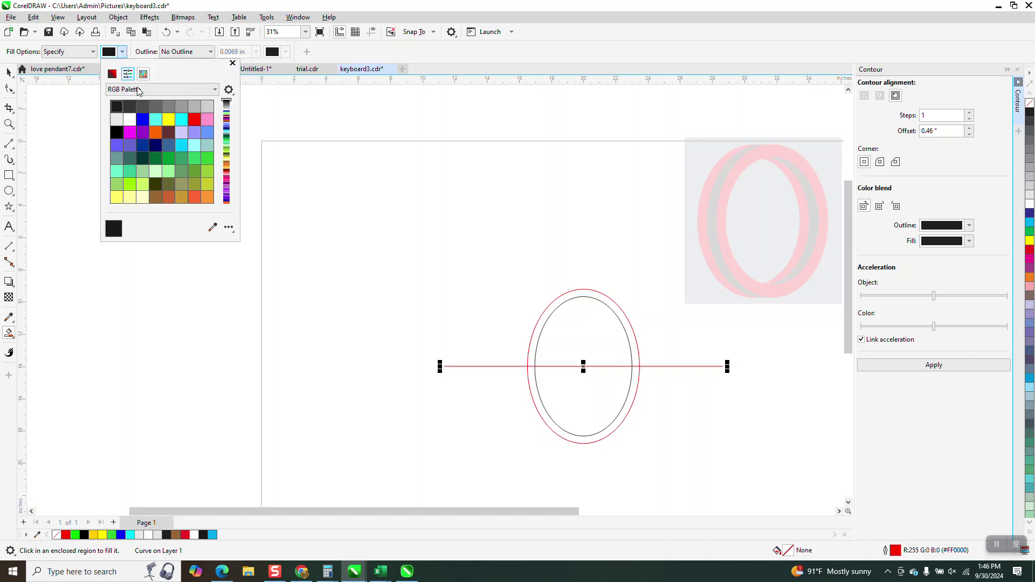
left_click(195, 123)
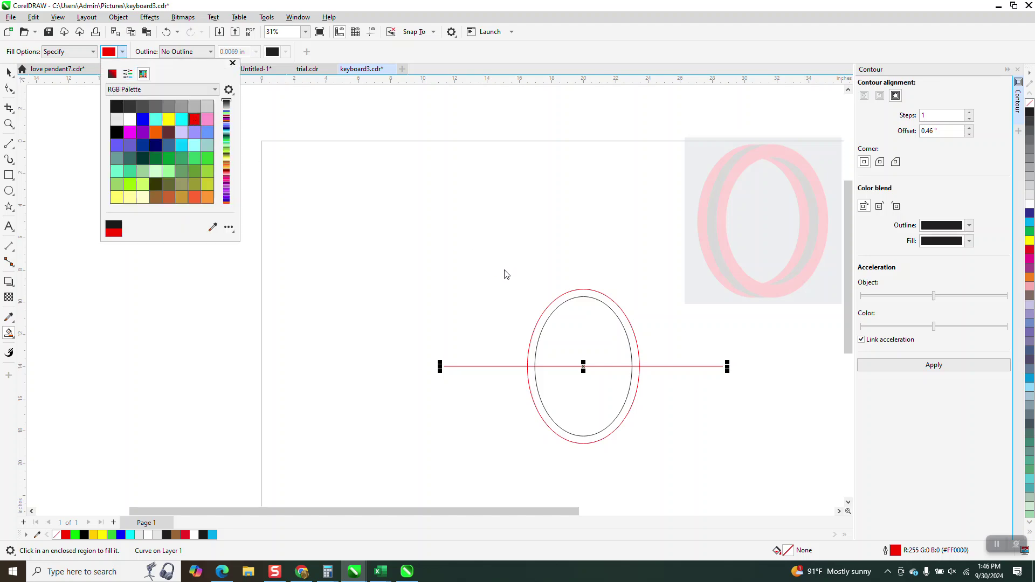
left_click(540, 327)
left_click(540, 327)
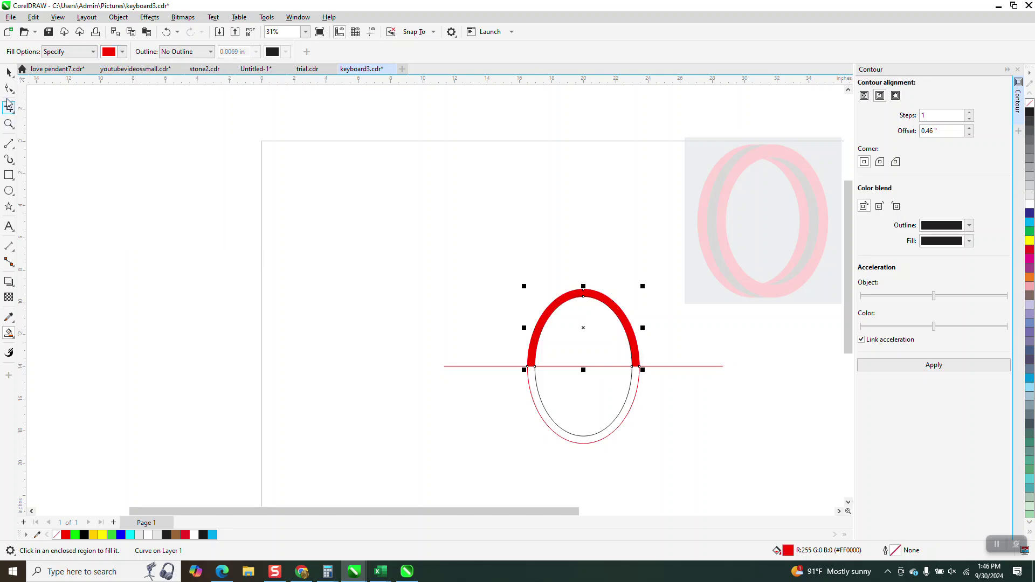
Delete the horizontal helper line and select the ellipse outlines
left_click(9, 73)
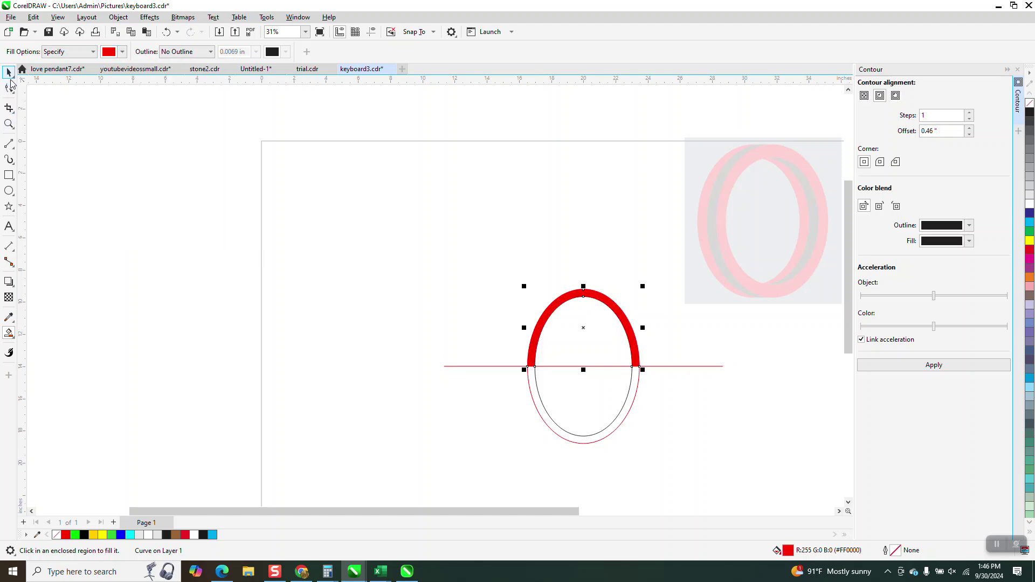
left_click(678, 366)
key("Delete")
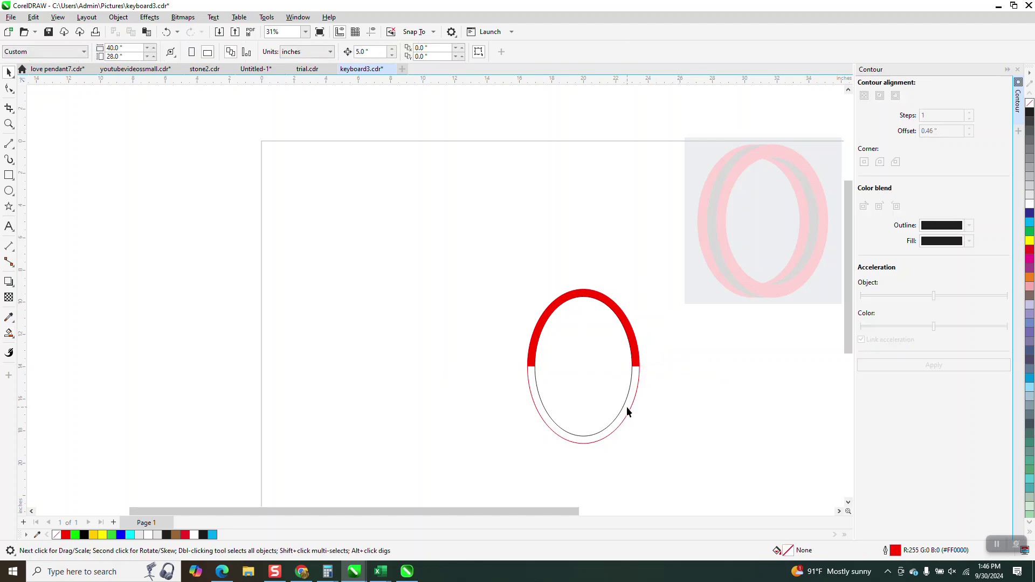
left_click(629, 408)
Delete the ellipse outlines, leaving the red arch, and set the nudge distance to 0.46"
key("Delete")
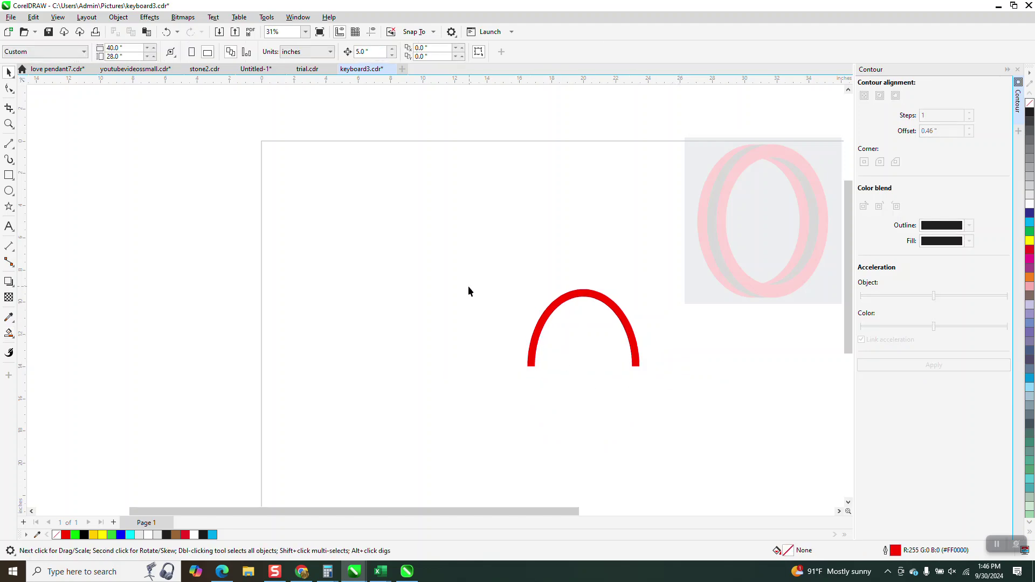
left_click(372, 51)
type(".46")
key("Return")
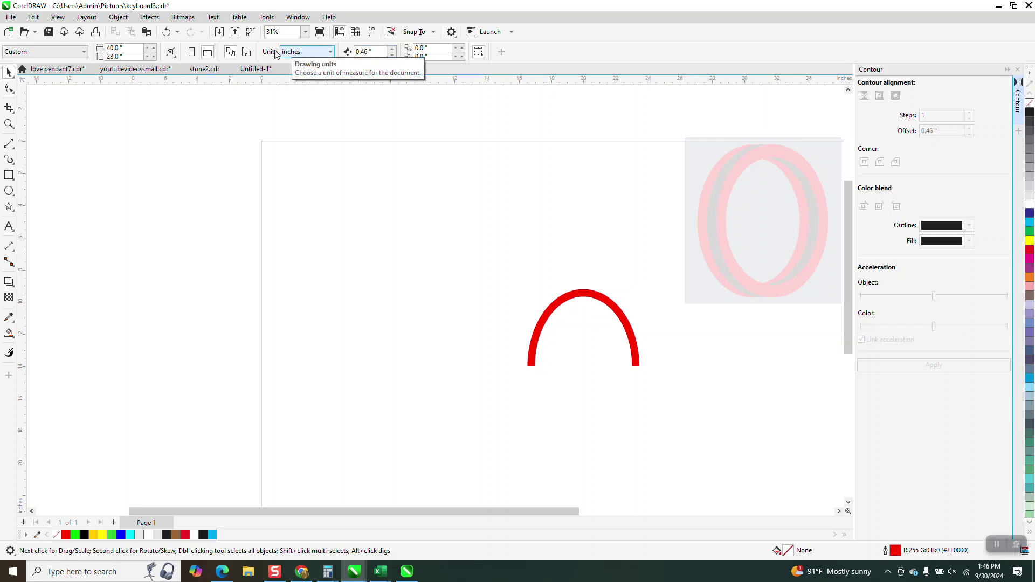
Duplicate the red arch twice, each copy offset 0.46" further right
left_click(593, 293)
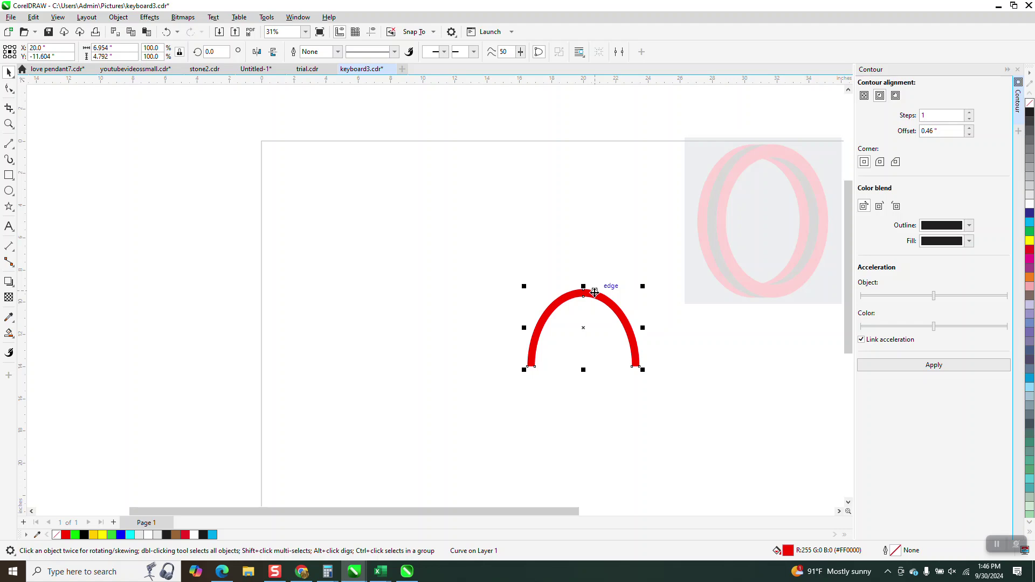
key("plus")
key("Right")
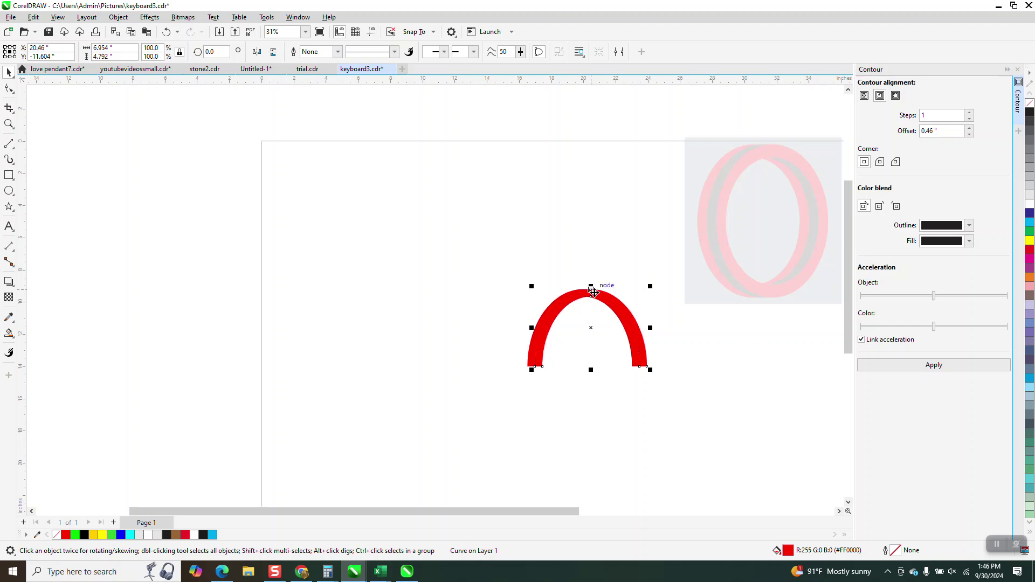
key("plus")
key("Right")
Nudge the arch copy down to check it, then undo so it sits on the original
left_click(402, 282)
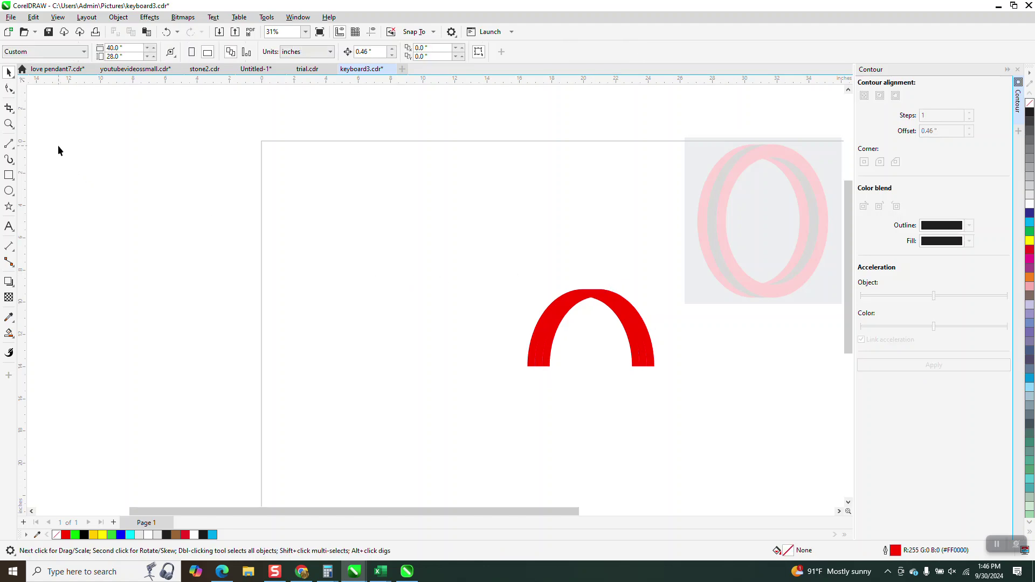
left_click(9, 123)
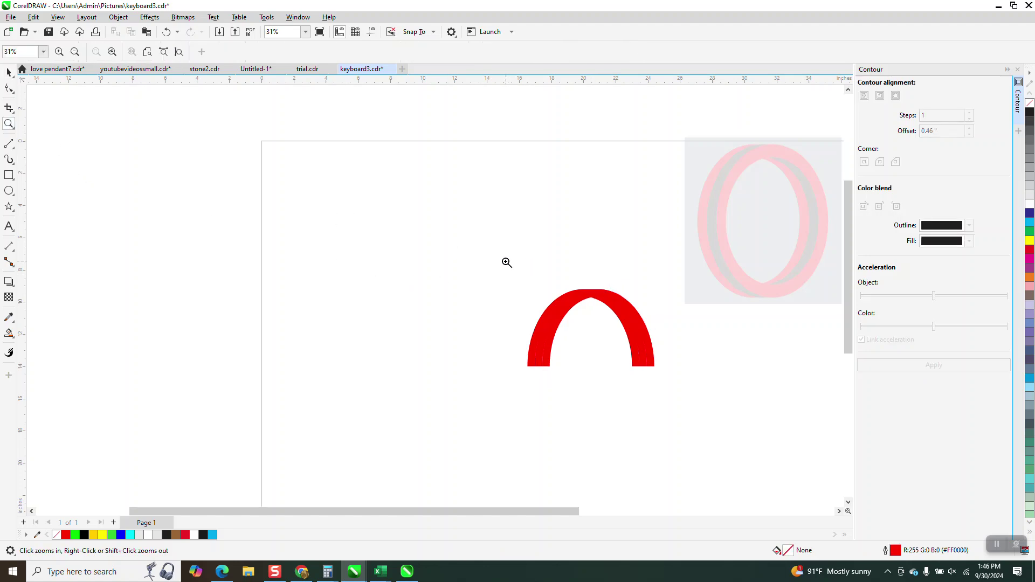
left_click_drag(459, 288, 688, 383)
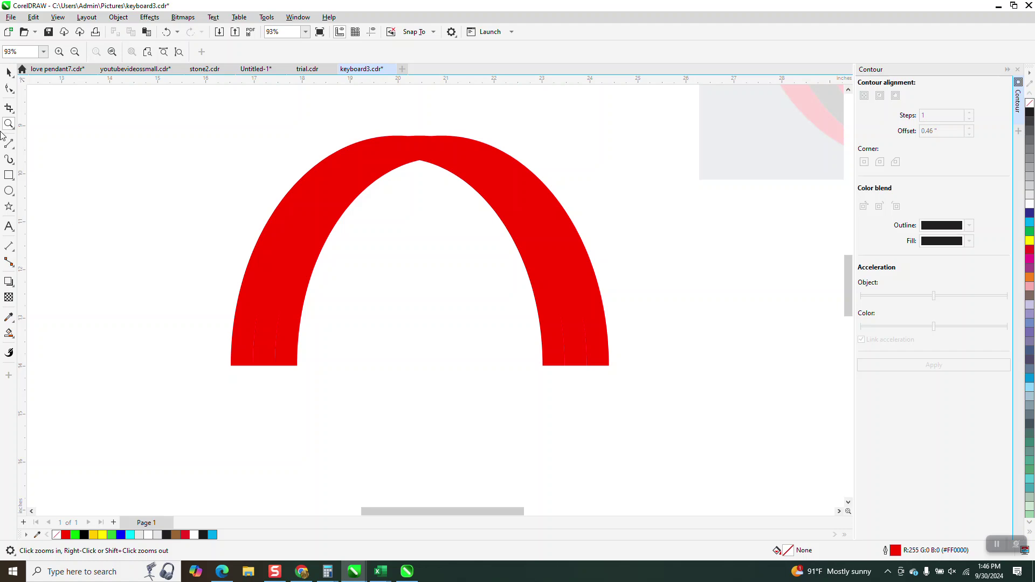
left_click(8, 71)
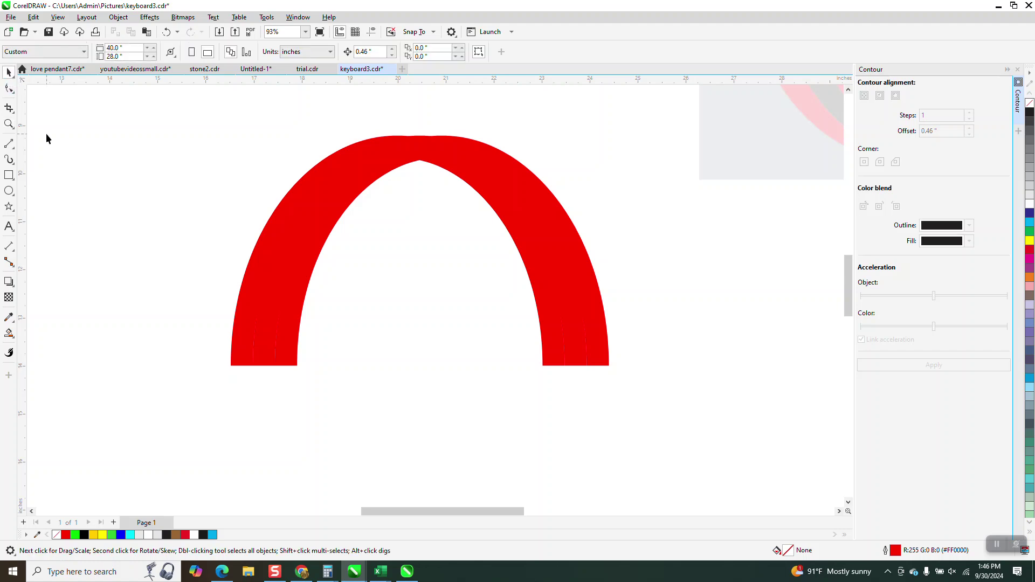
left_click(268, 357)
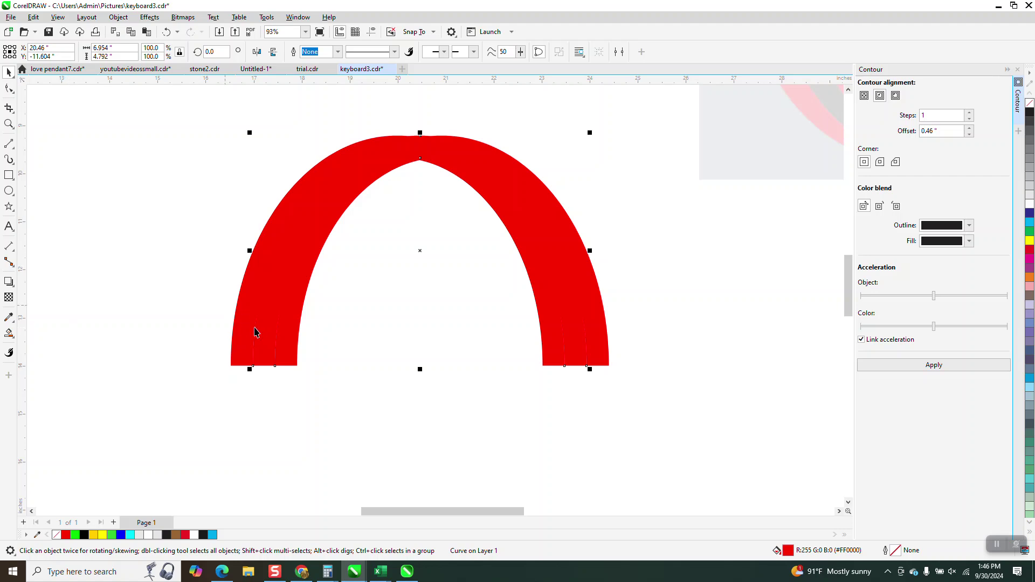
left_click(264, 404)
left_click(267, 357)
key("Down")
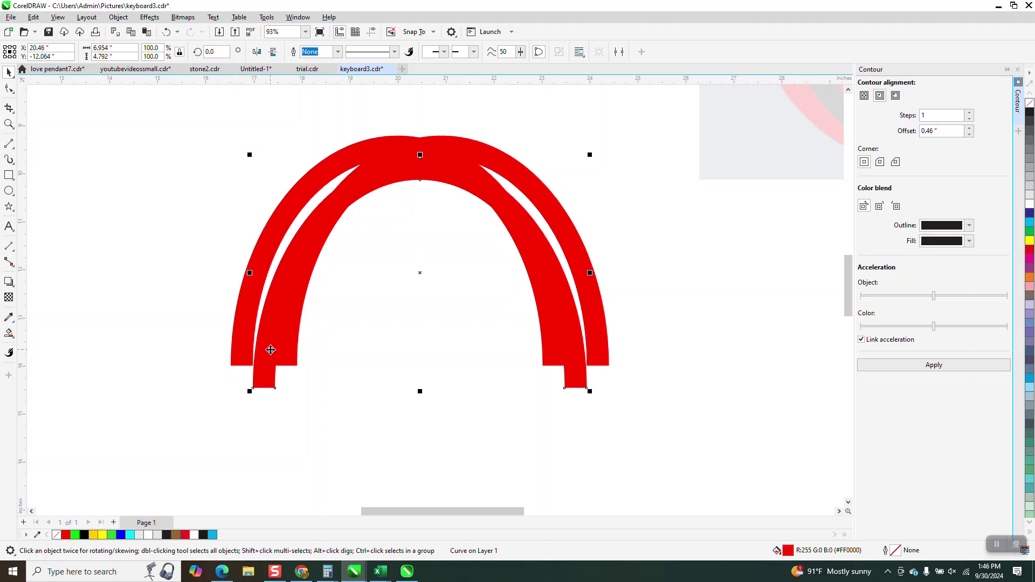
key("ctrl+z")
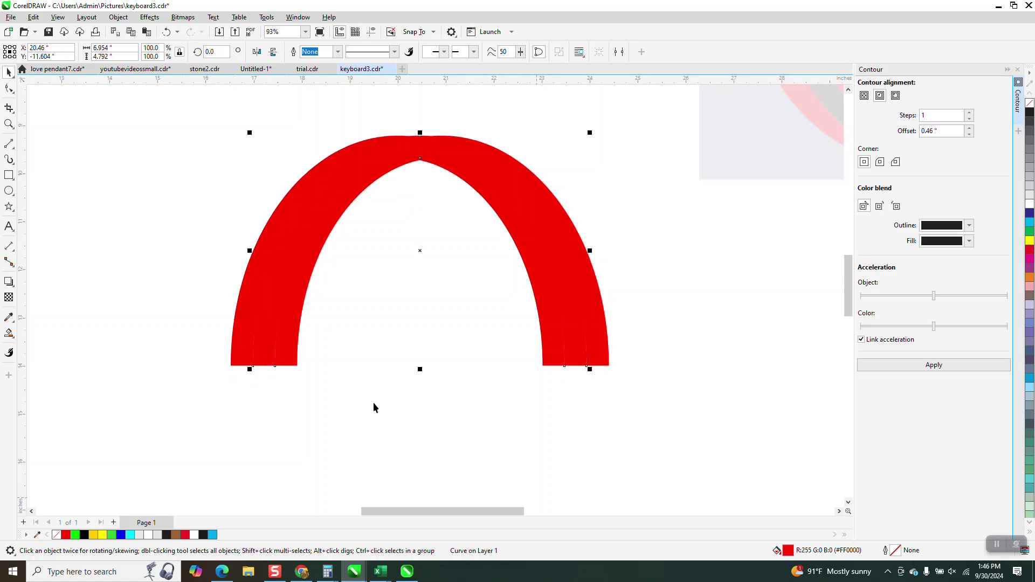
Smart Fill the inner band of both red arch legs with black (#1A1A1A)
left_click(10, 336)
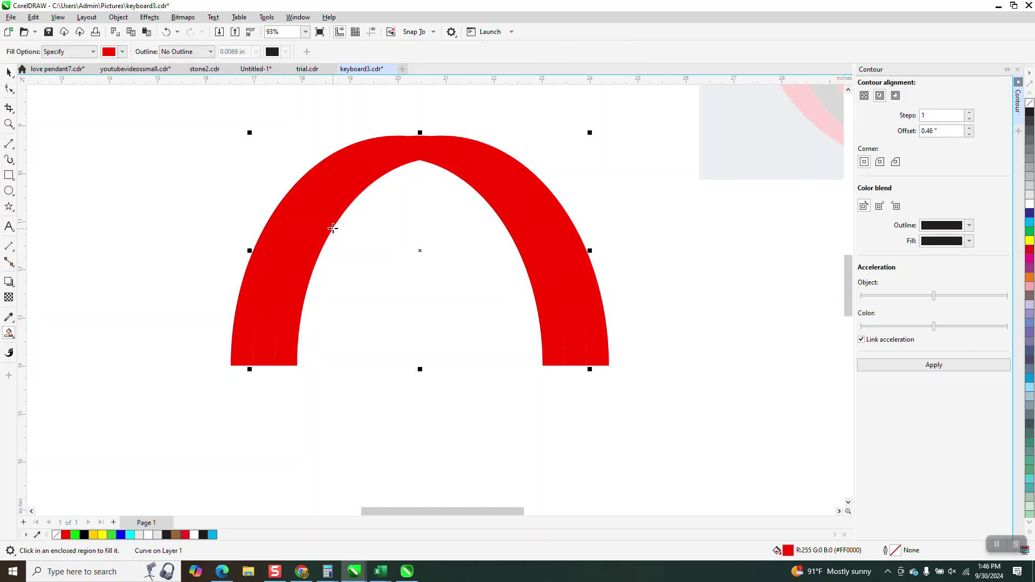
left_click(13, 337)
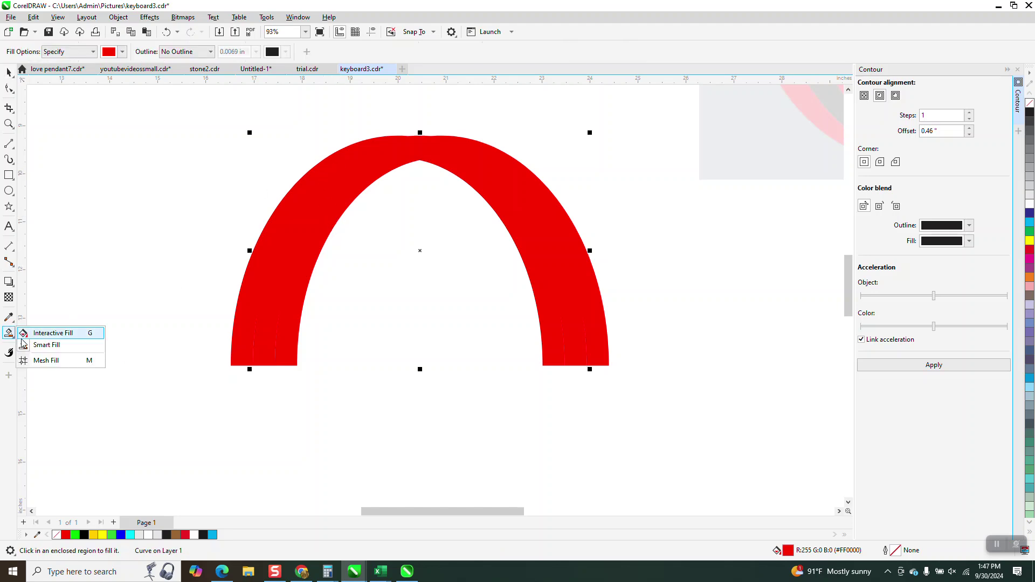
left_click(48, 345)
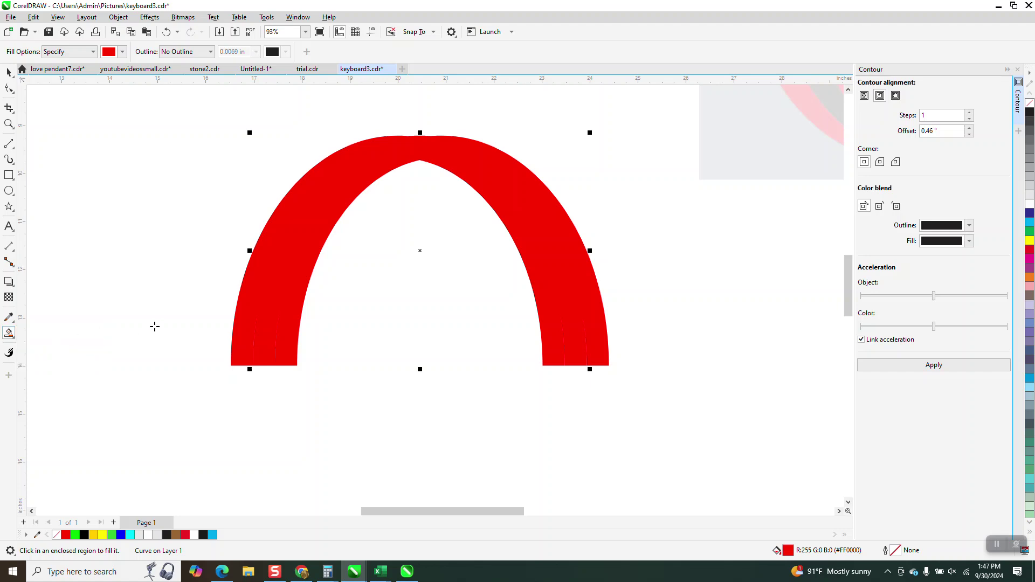
left_click(123, 52)
left_click(116, 106)
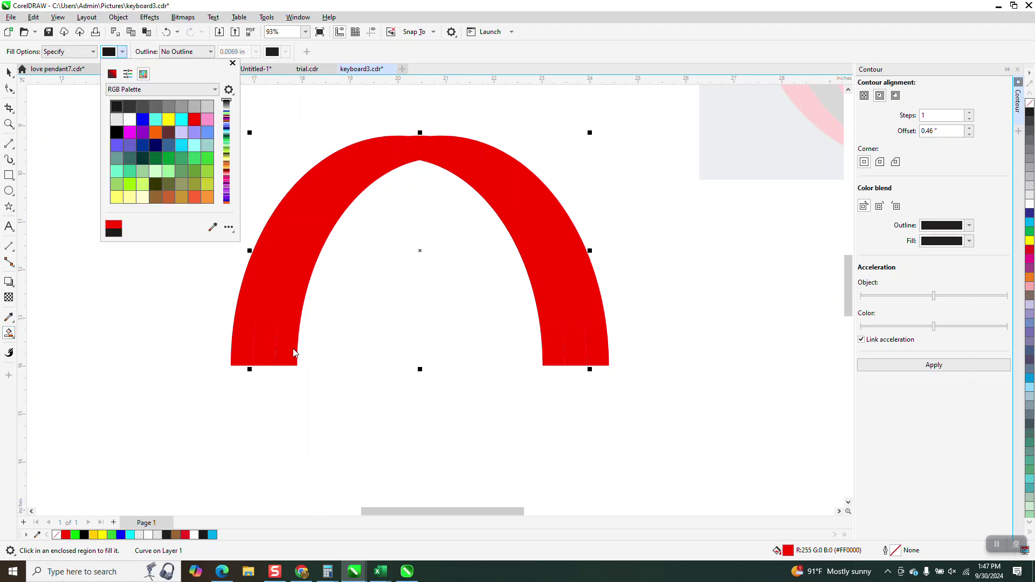
left_click(266, 328)
left_click(267, 330)
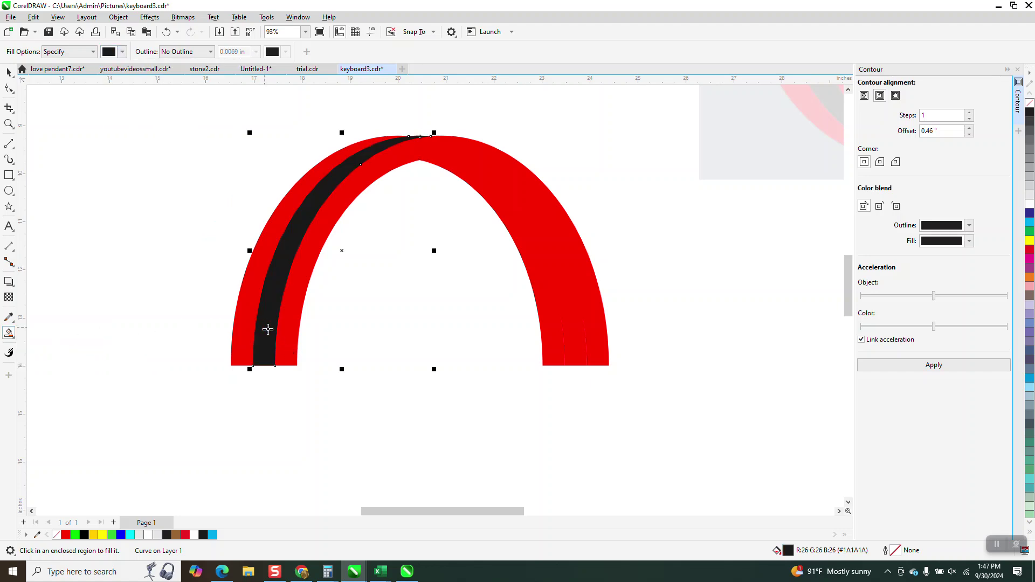
left_click(566, 299)
scroll(436, 344, "down", 1)
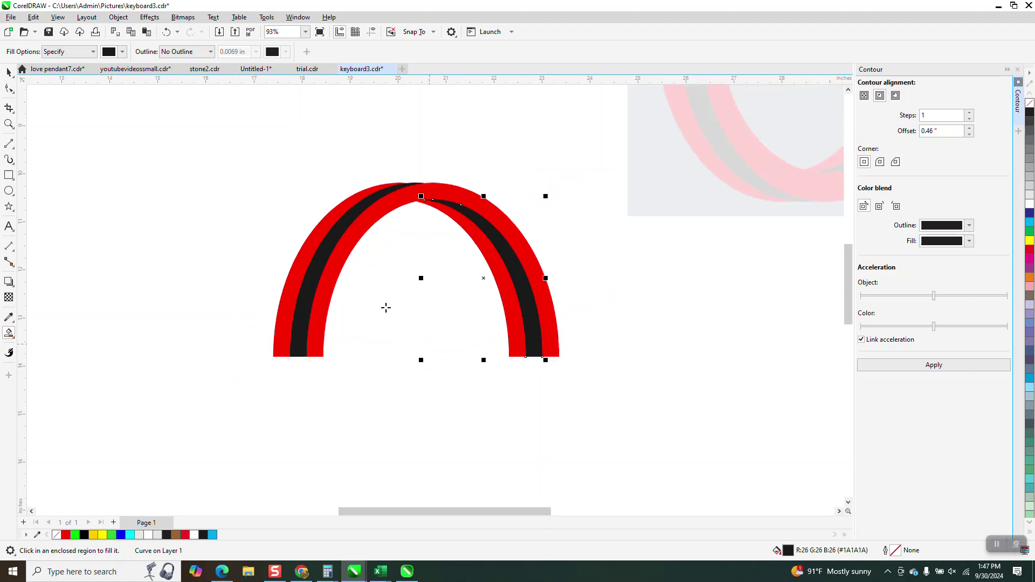
scroll(224, 163, "down", 1)
Select all five arch parts and Ctrl-drag a vertically mirrored copy downward to close the ring
key("space")
scroll(216, 162, "down", 1)
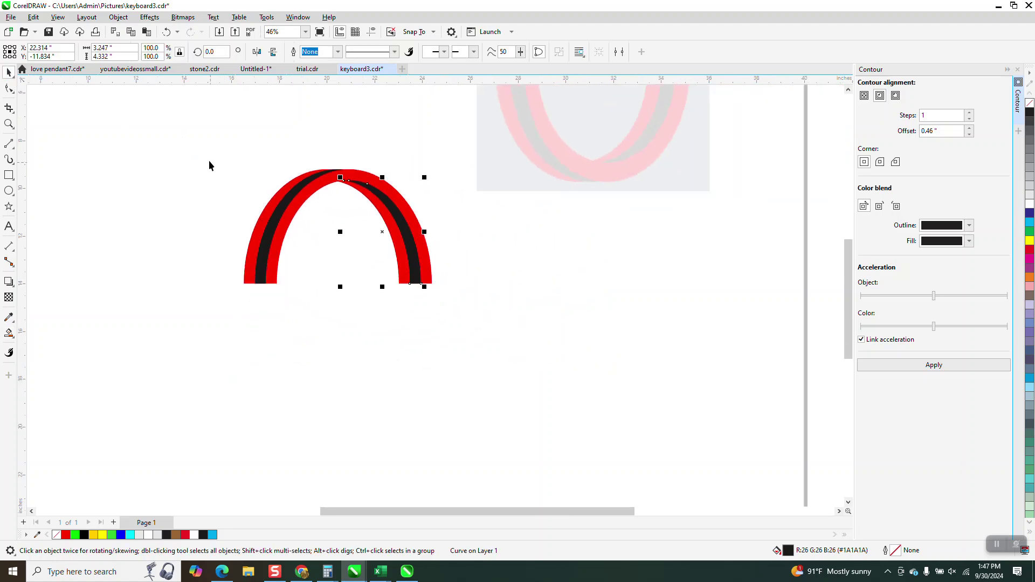
left_click_drag(198, 153, 479, 330)
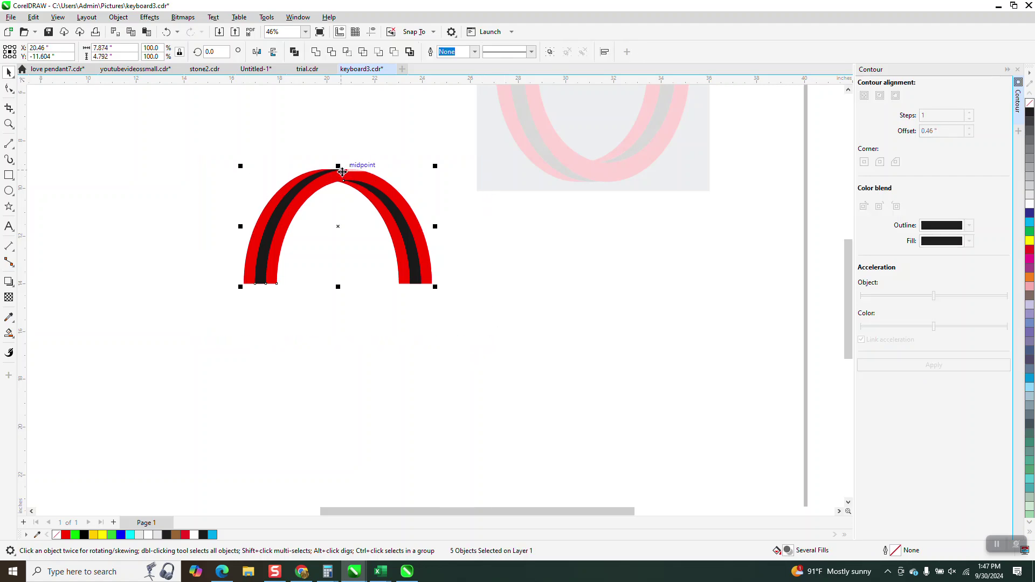
left_click_drag(338, 166, 338, 401)
left_click(493, 311)
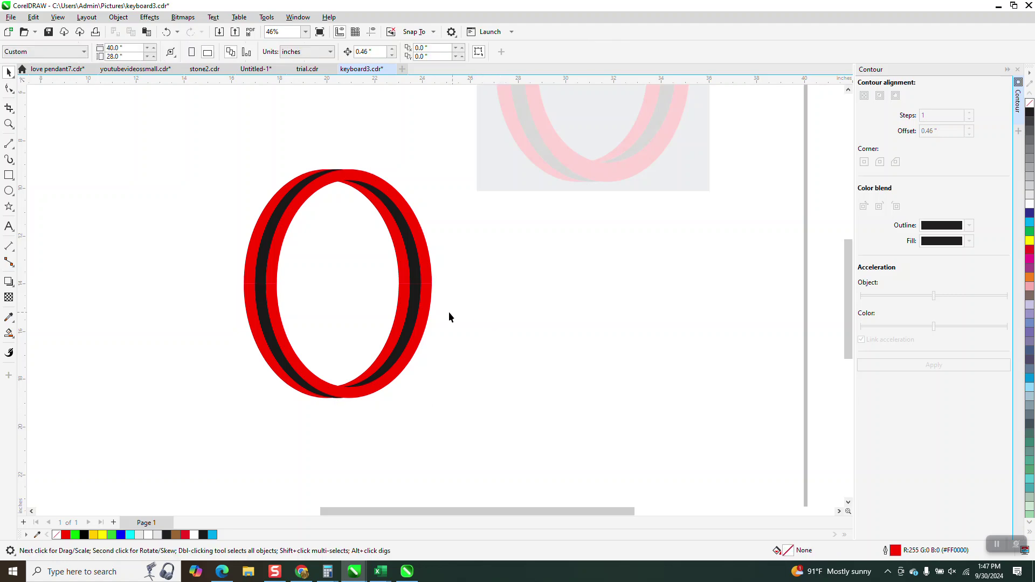
left_click(8, 125)
left_click_drag(194, 242, 298, 305)
scroll(494, 306, "down", 3)
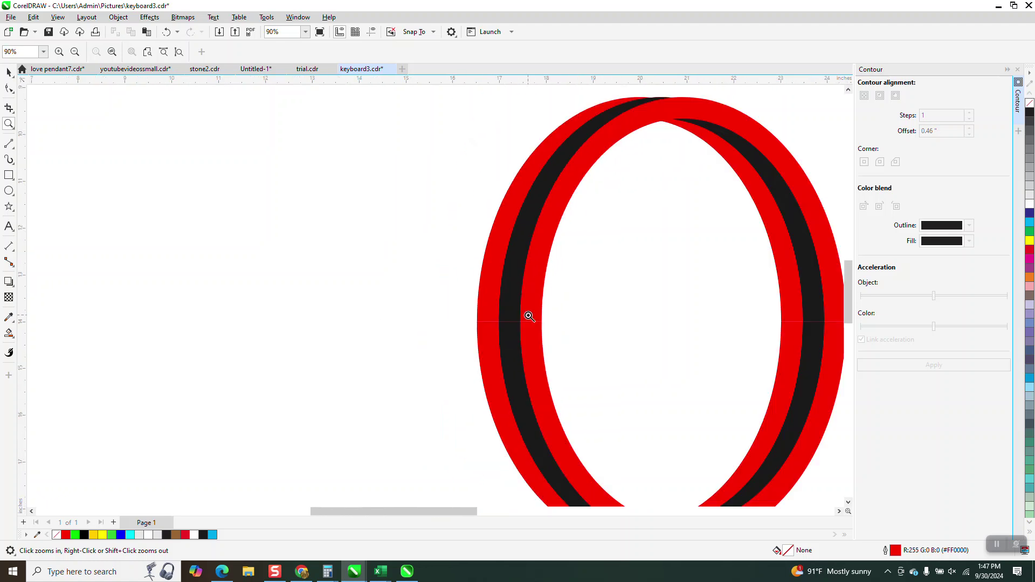
Set the nudge distance to 8"
left_click(9, 72)
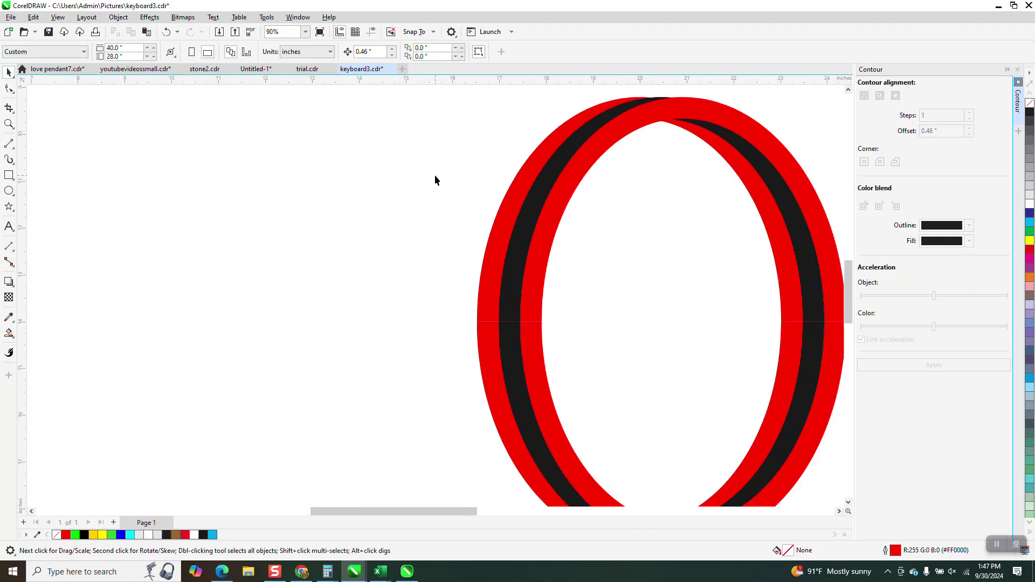
scroll(652, 246, "down", 2)
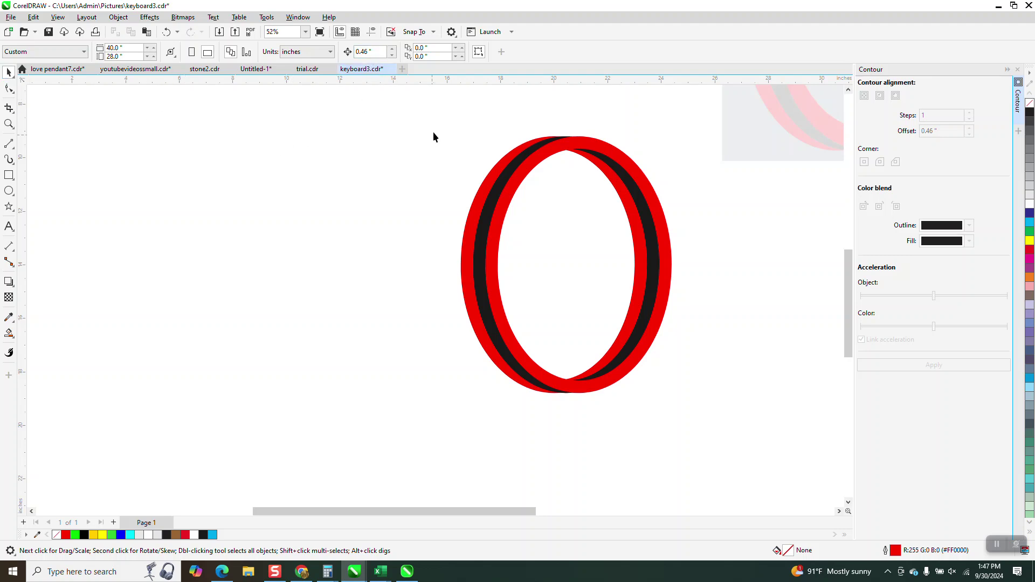
left_click_drag(437, 117, 718, 414)
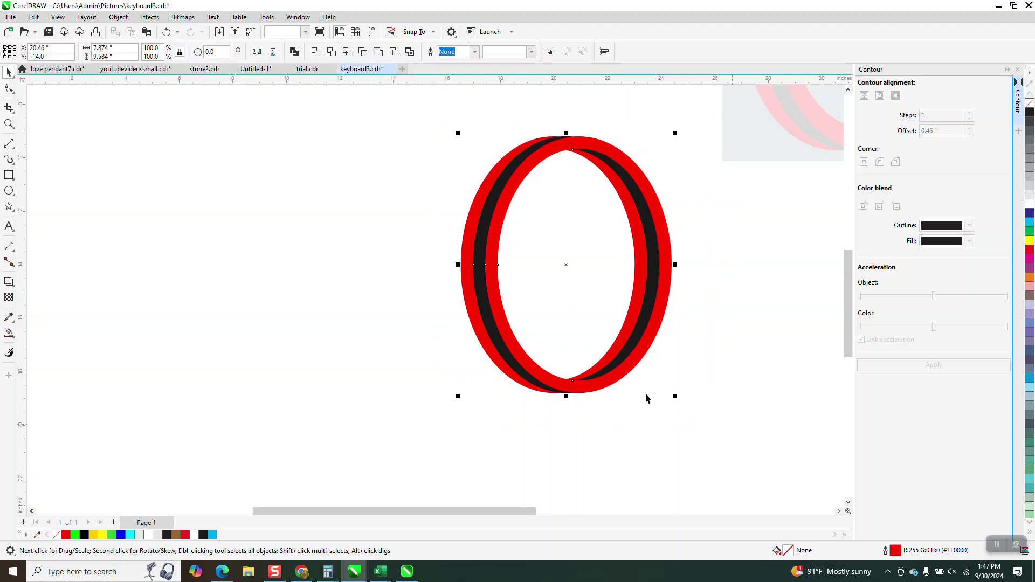
left_click(338, 240)
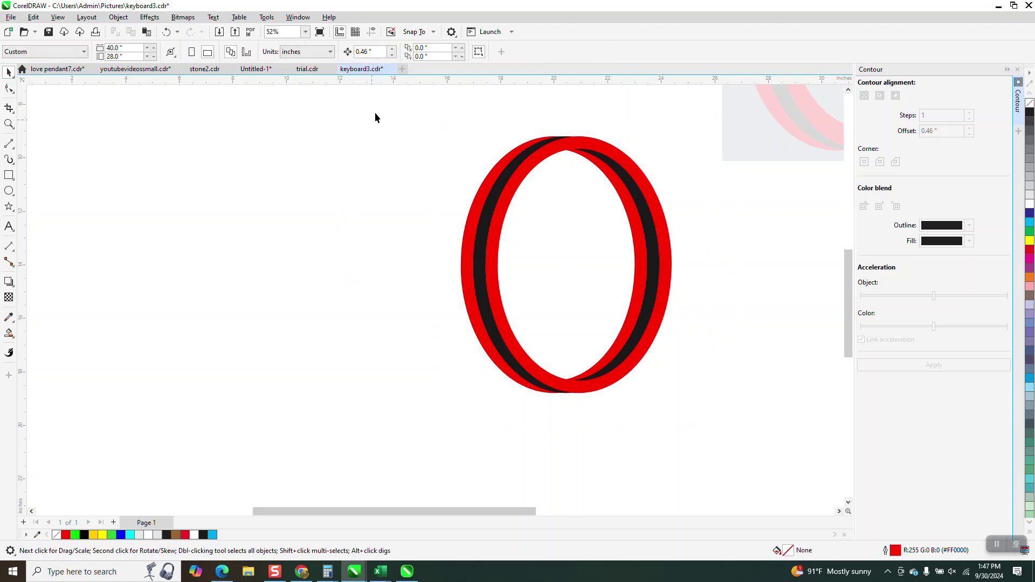
left_click(371, 52)
type("8")
Nudge the ring's top and bottom red arcs 8" left and combine them into one red ellipse
left_click(463, 251)
key("Left")
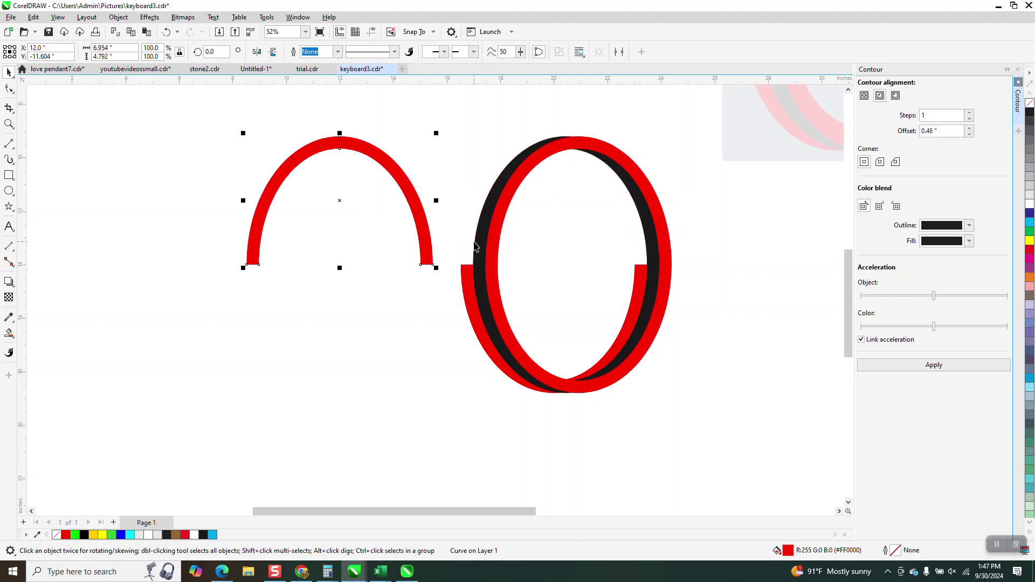
left_click(470, 284)
key("Left")
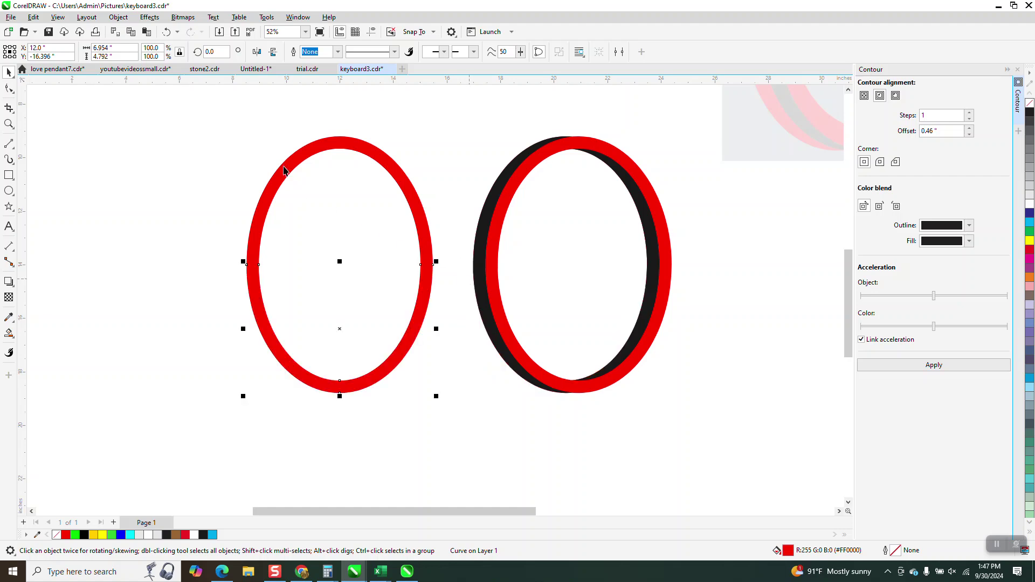
left_click_drag(227, 120, 461, 419)
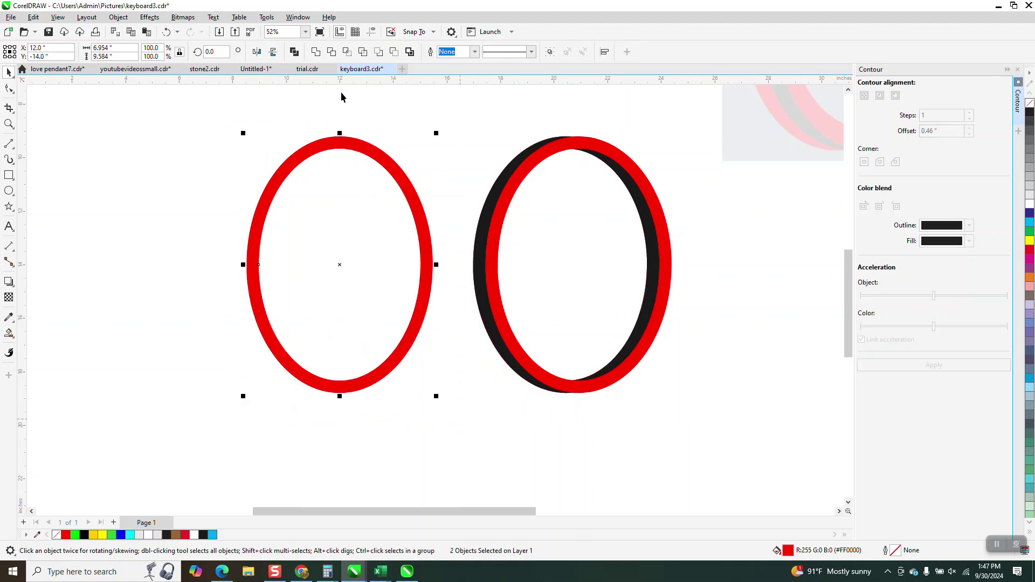
key("ctrl+l")
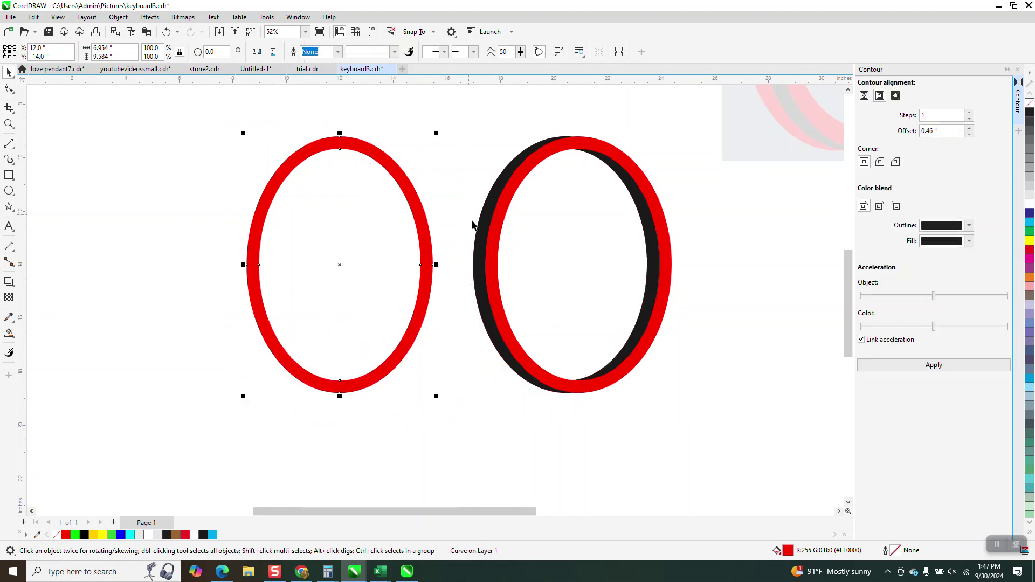
key("Left")
Nudge the next ring's top and bottom red arcs 8" left to form a middle red ellipse
left_click(494, 252)
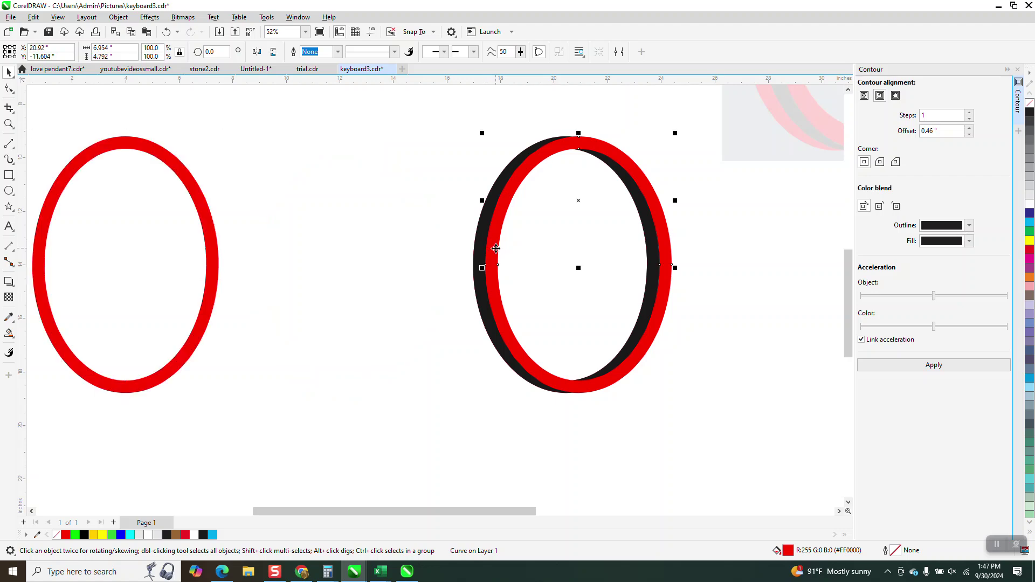
key("Left")
left_click(497, 306)
key("Left")
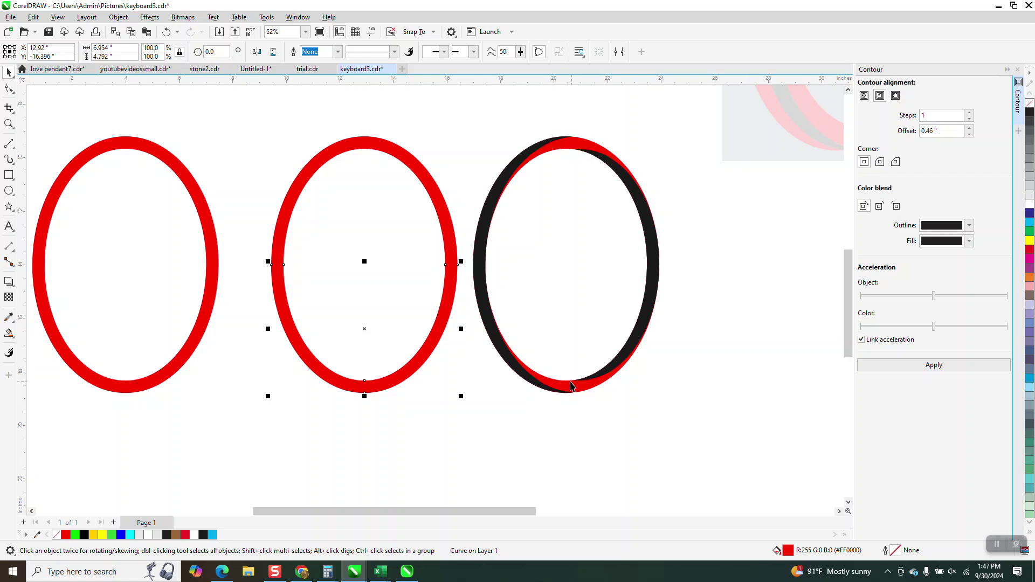
left_click_drag(249, 116, 459, 409)
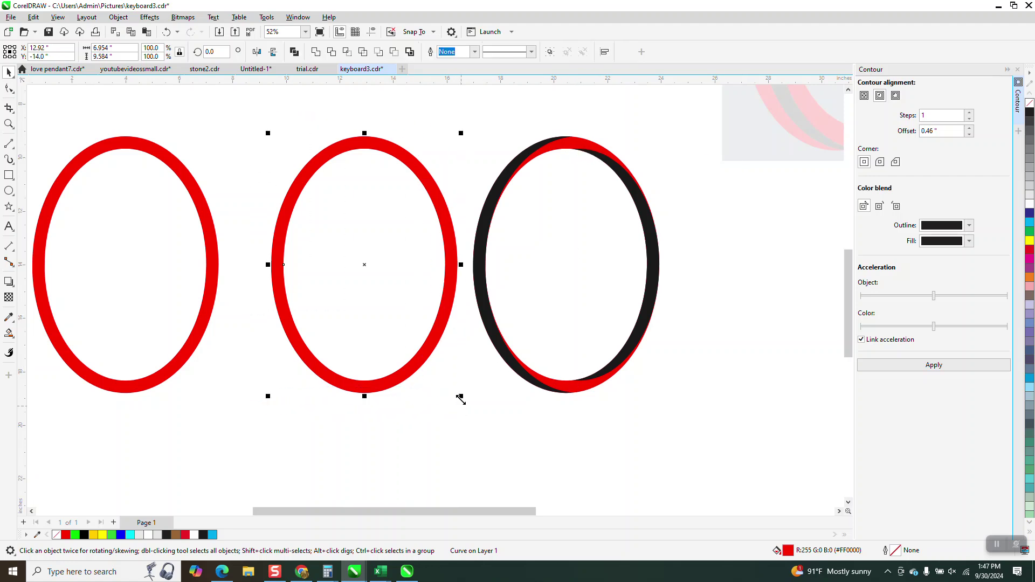
left_click(591, 120)
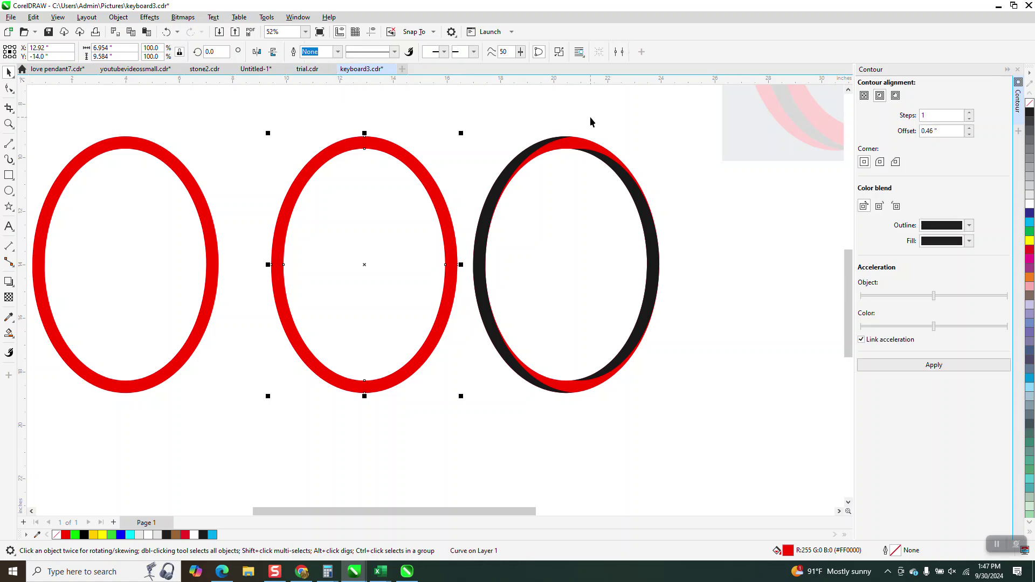
Delete the third ring's red curves and combine its four black arcs into one curve
left_click(590, 149)
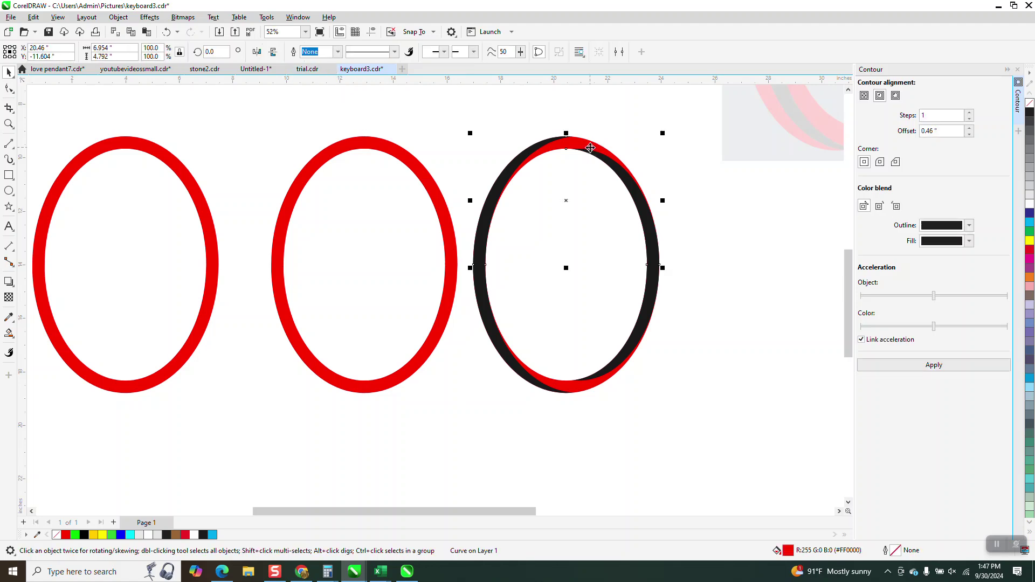
key("Delete")
left_click(573, 391)
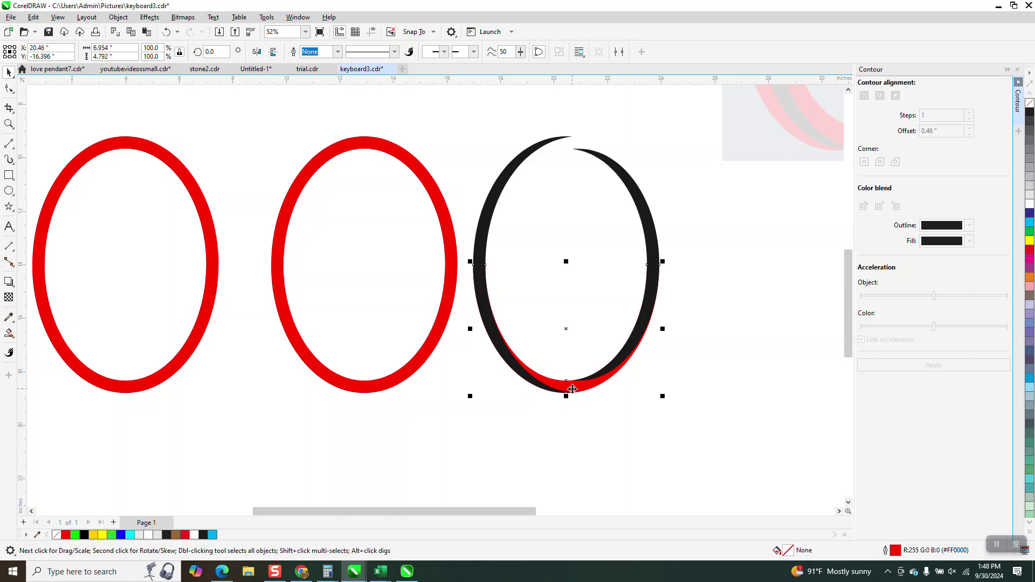
key("Delete")
left_click_drag(466, 105, 696, 416)
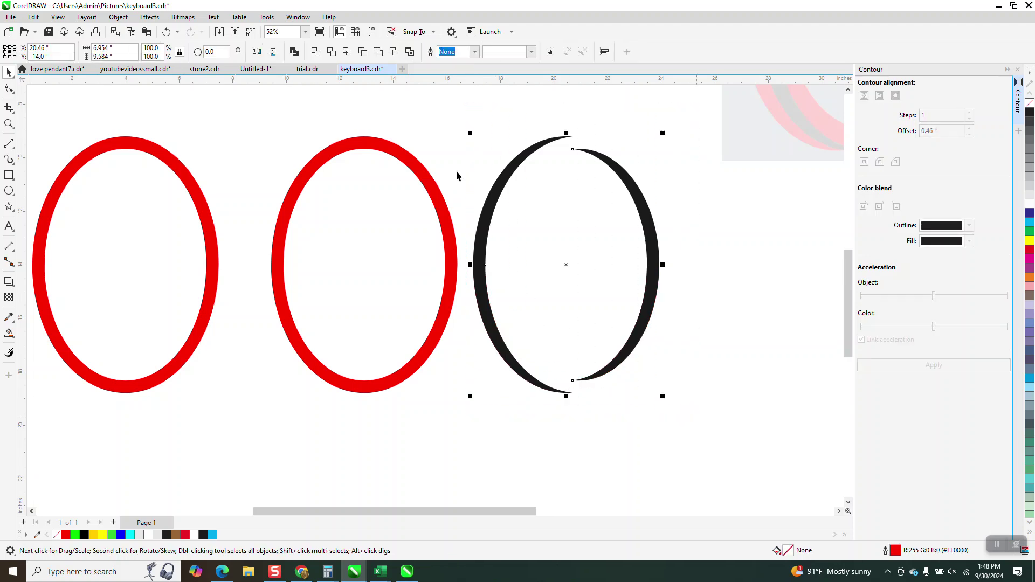
left_click(331, 52)
left_click(403, 105)
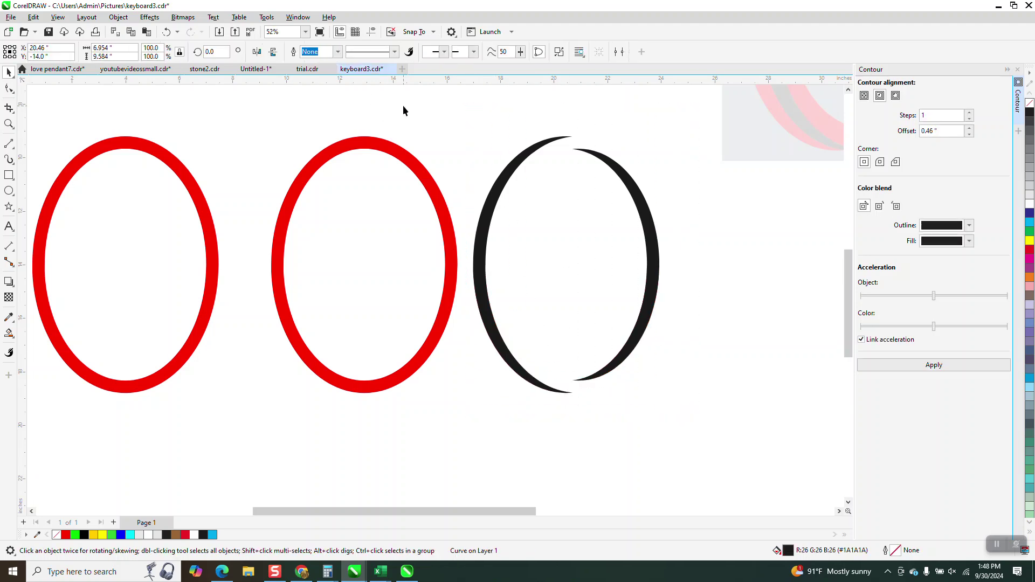
Nudge the middle and left red ovals 8" right onto the black crescents
left_click(411, 164)
key("Right")
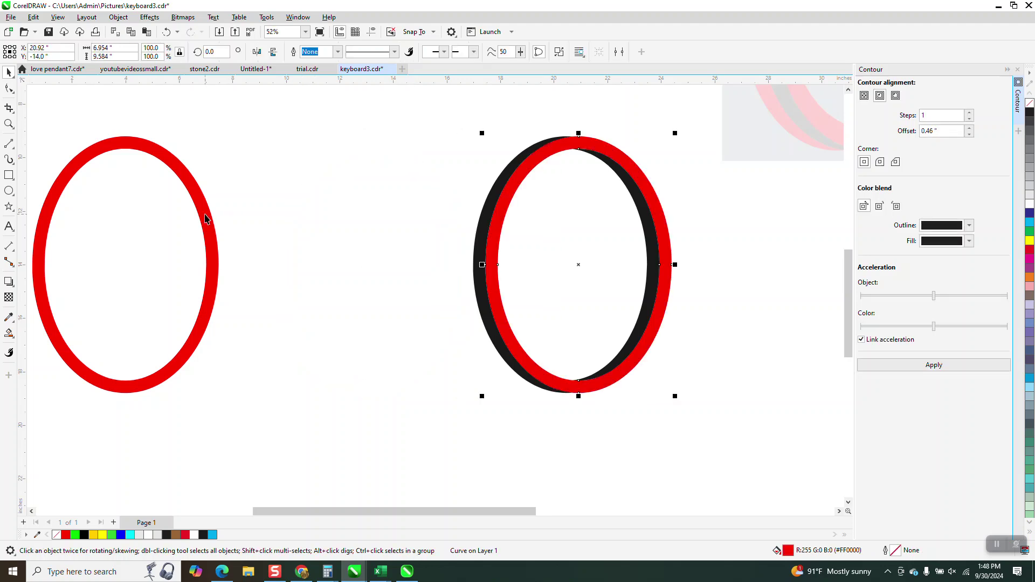
left_click(205, 218)
key("Right")
key("Right")
left_click(204, 218)
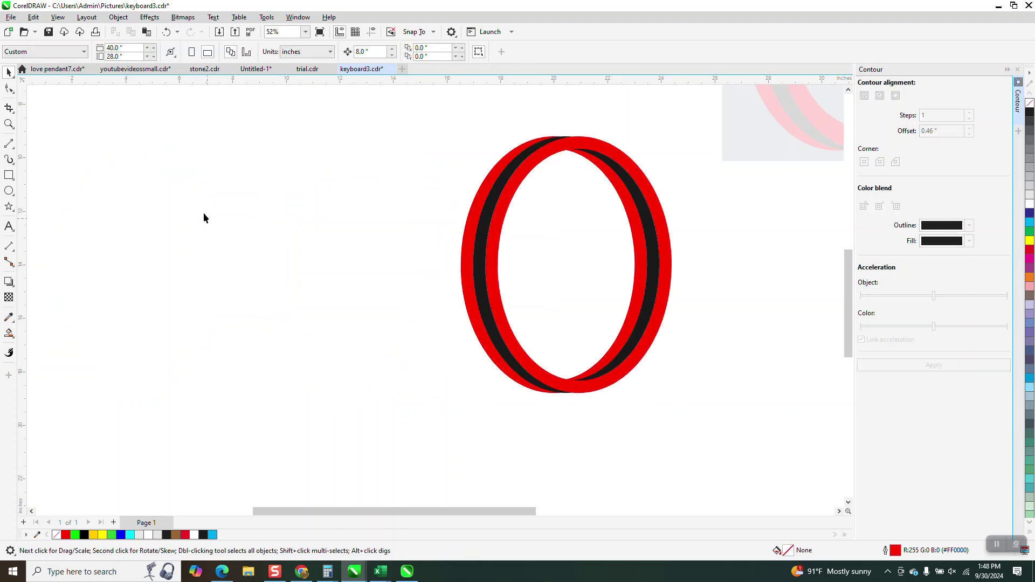
Zoom in on the ring's left side to check the overlap, then select the faded reference bitmap
left_click(9, 124)
left_click_drag(454, 239, 564, 299)
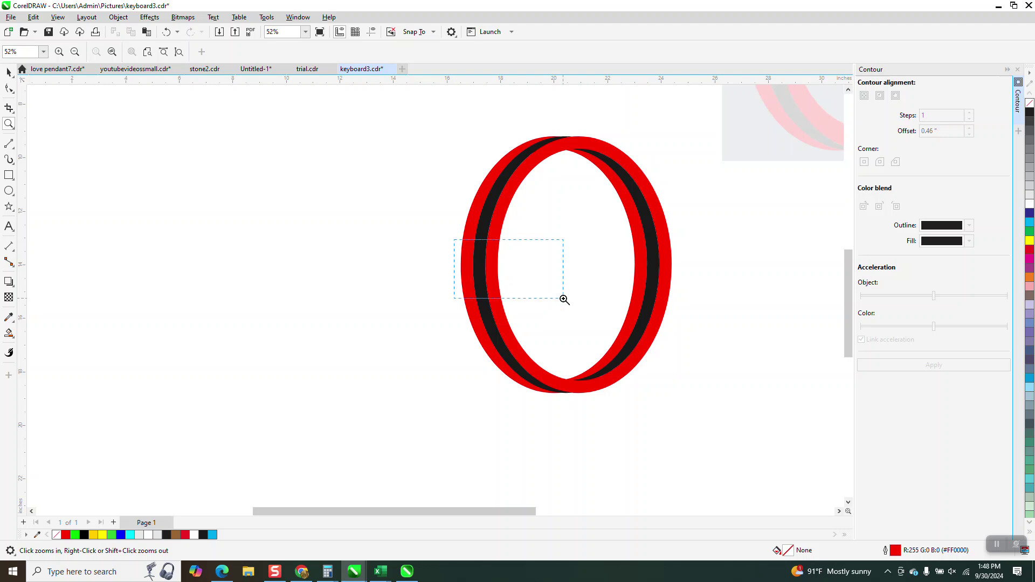
scroll(289, 227, "down", 4)
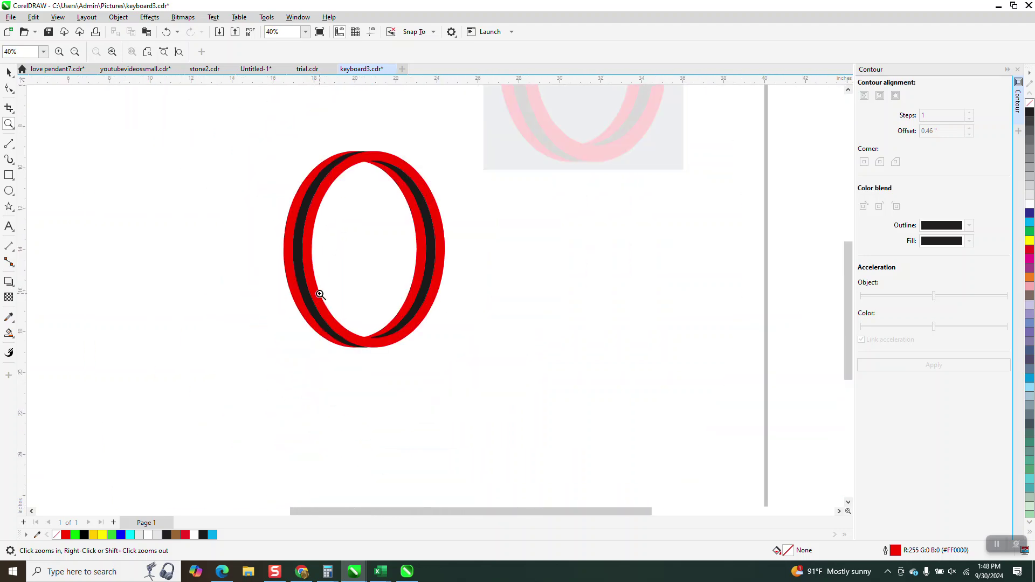
scroll(488, 264, "down", 2)
scroll(512, 188, "up", 6)
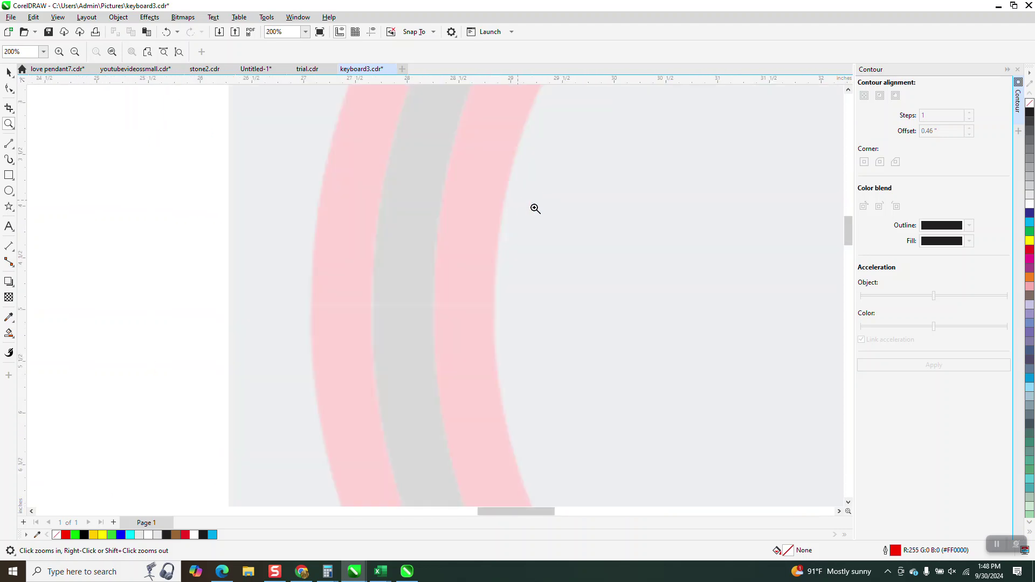
scroll(443, 229, "down", 2)
left_click(9, 71)
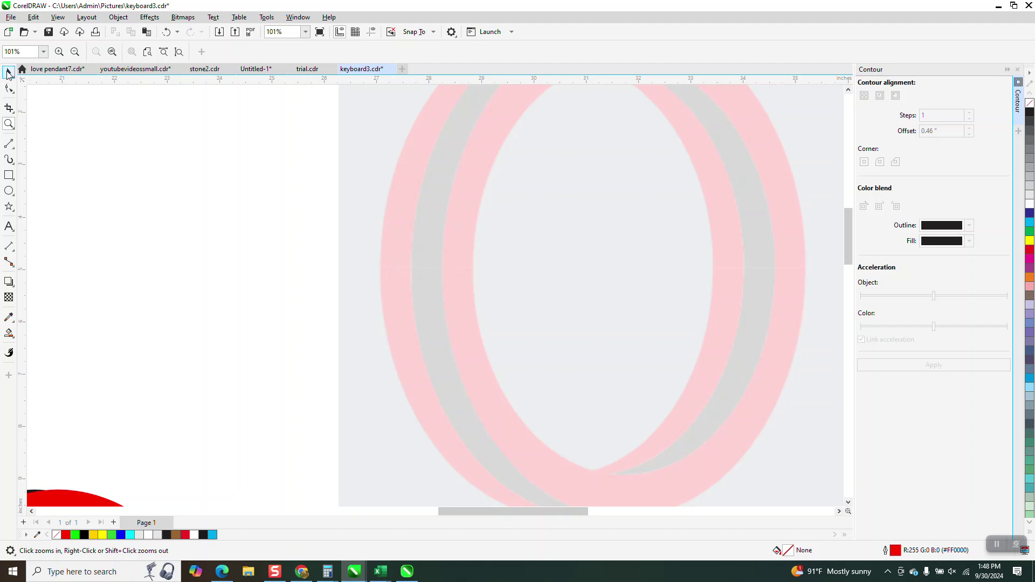
left_click(494, 219)
Reset the reference bitmap's transparency to 0 so it shows at full strength
left_click(8, 297)
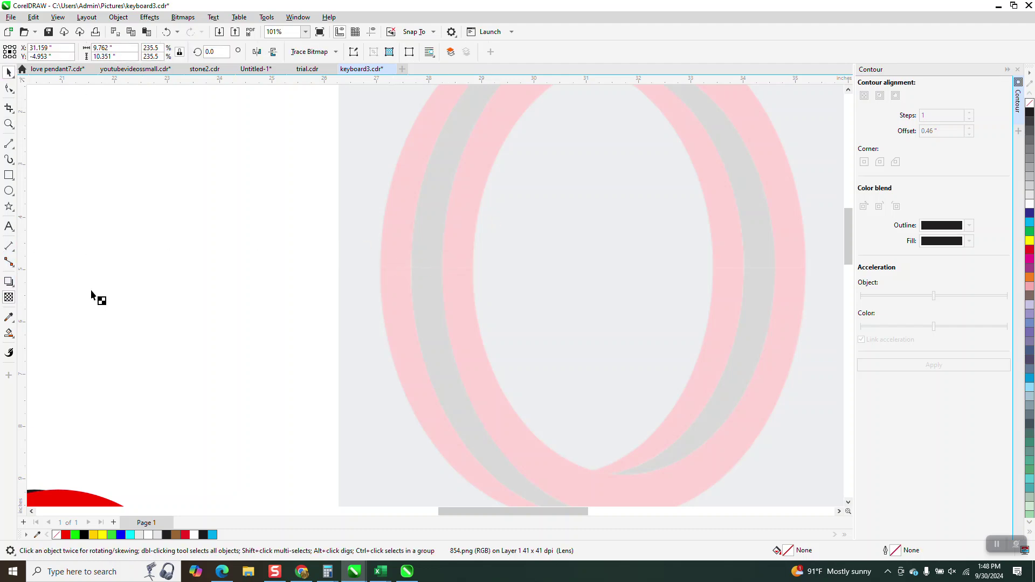
scroll(388, 232, "down", 2)
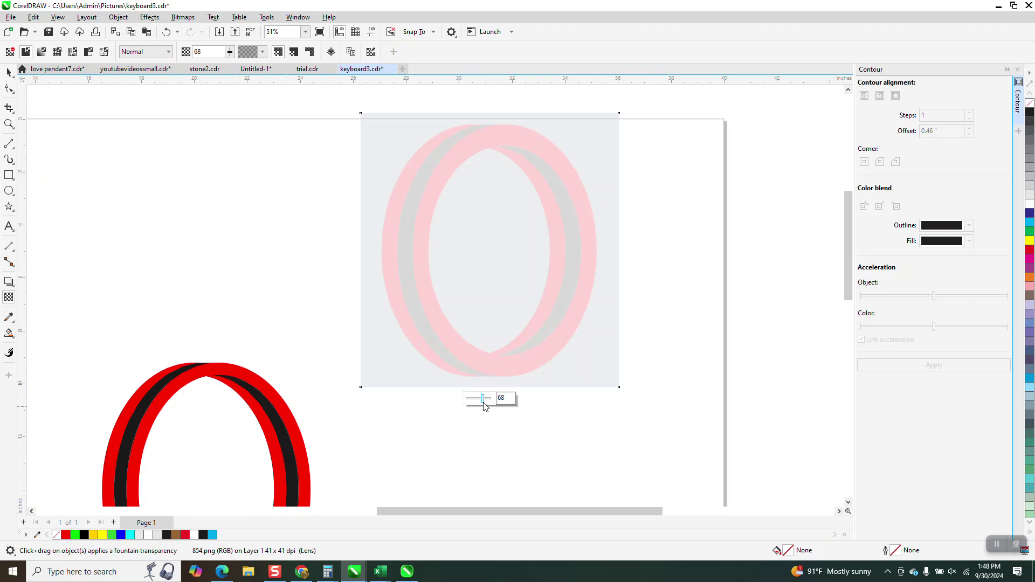
left_click_drag(482, 405, 439, 414)
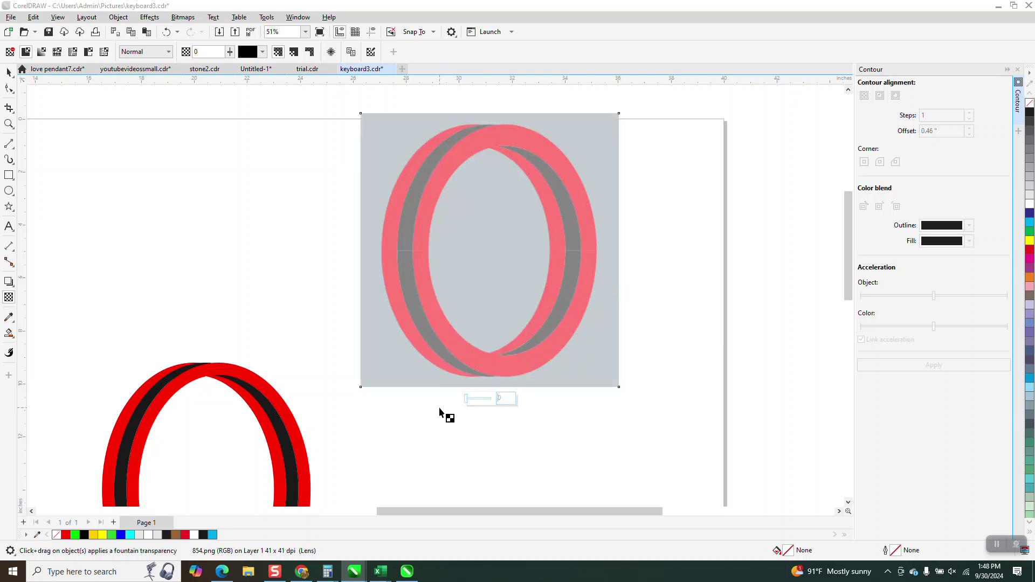
Zoom in closely on the reference ring to inspect it, then reselect the bitmap
left_click(8, 124)
left_click_drag(353, 224, 470, 305)
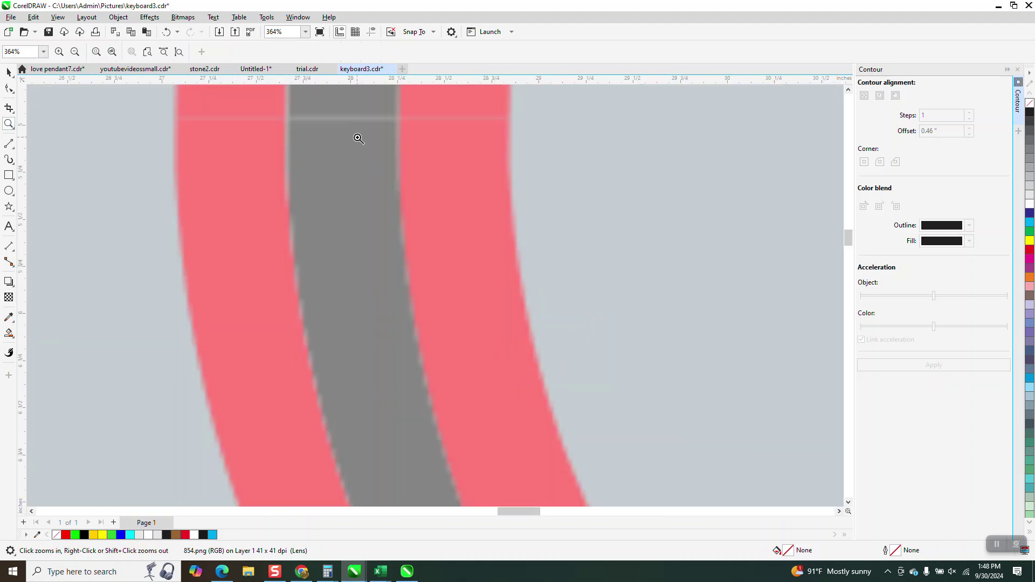
scroll(411, 139, "down", 2)
scroll(410, 139, "down", 3)
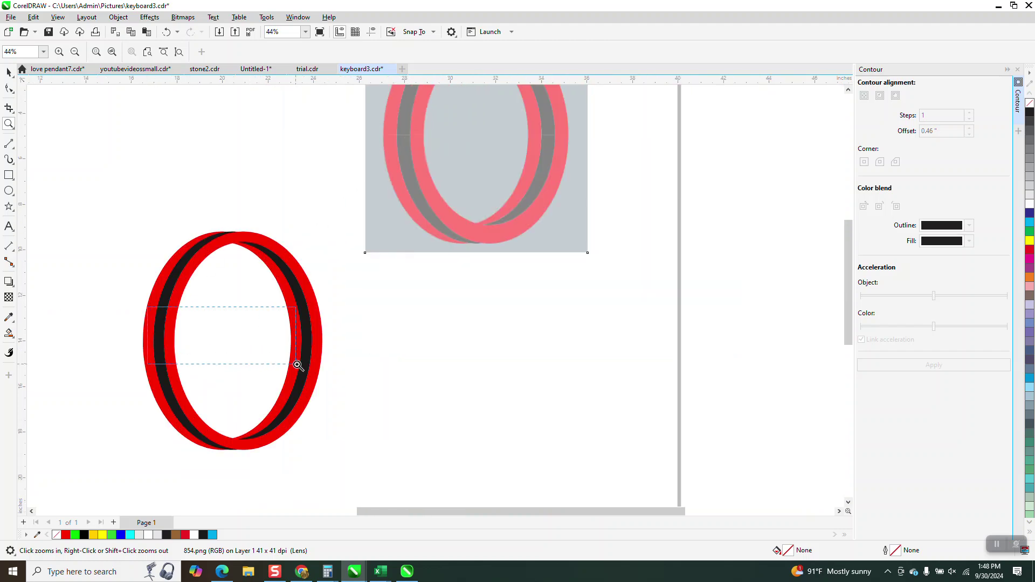
scroll(324, 368, "up", 3)
scroll(388, 307, "down", 1)
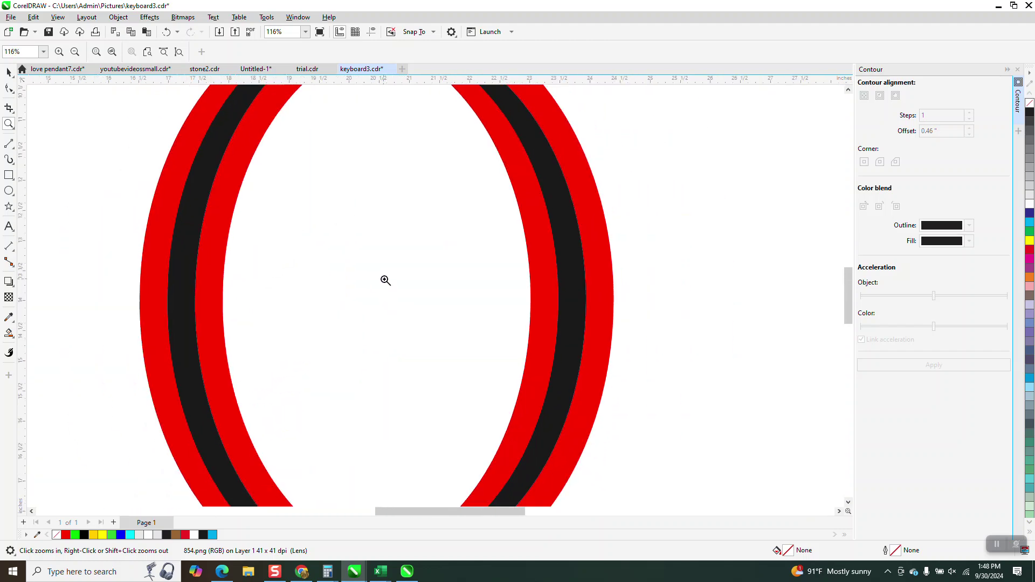
scroll(384, 283, "down", 1)
scroll(386, 280, "down", 1)
scroll(377, 286, "down", 2)
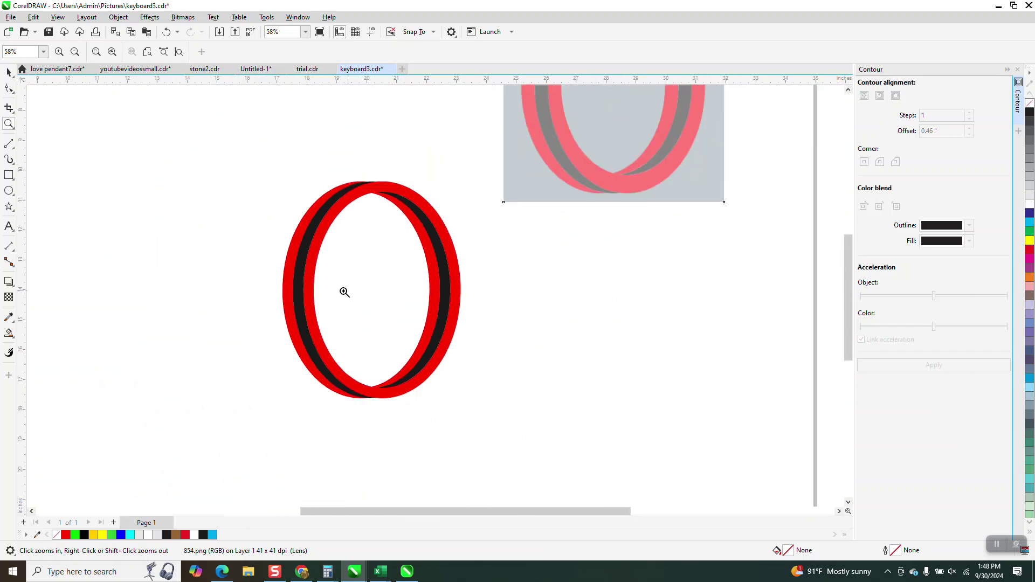
left_click(9, 72)
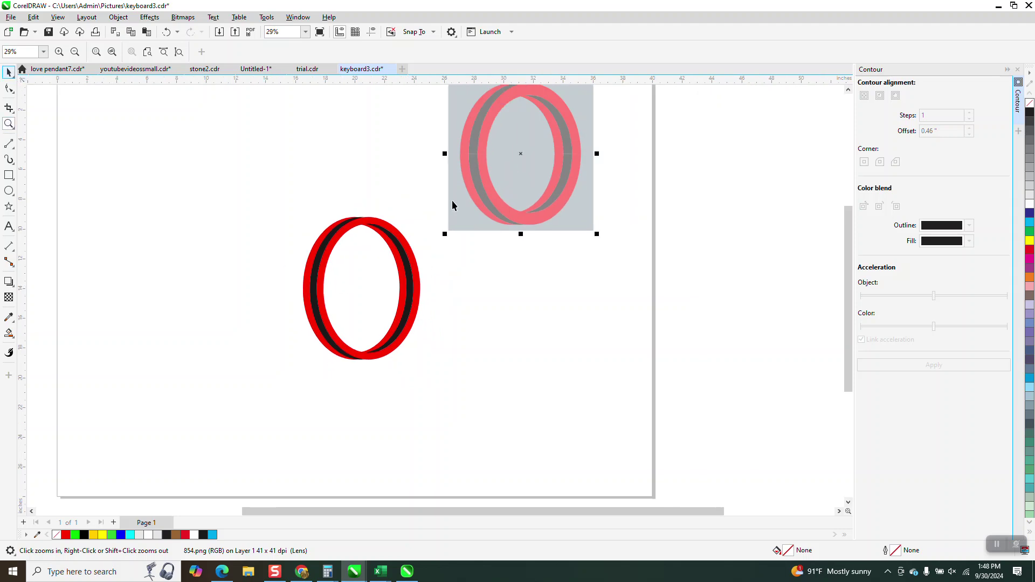
Move the reference bitmap beside the drawn ring, undoing a trial widening and deleting a stray ring copy
left_click_drag(539, 183, 516, 314)
left_click(616, 283)
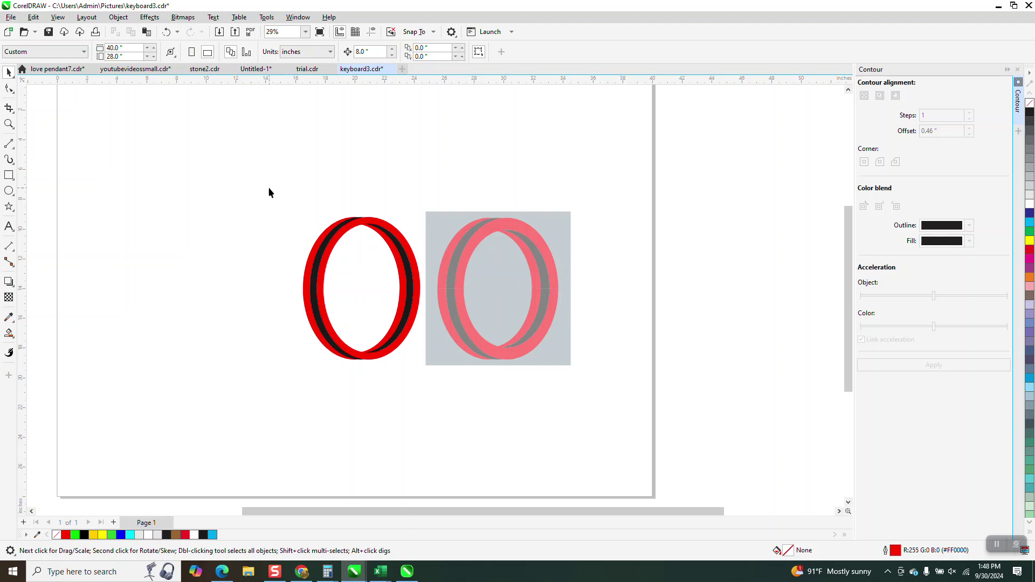
left_click_drag(269, 193, 426, 376)
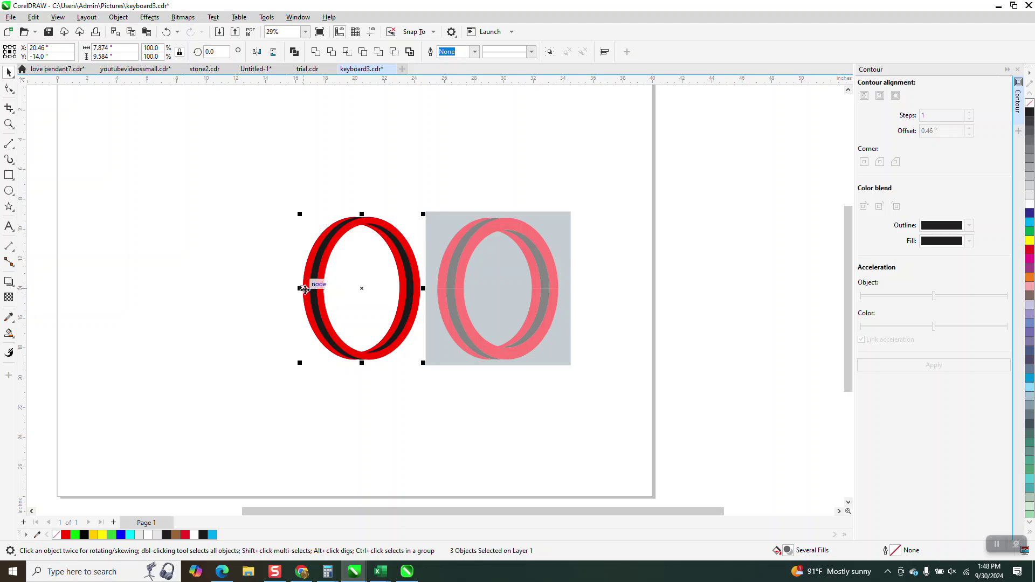
left_click_drag(300, 288, 287, 288)
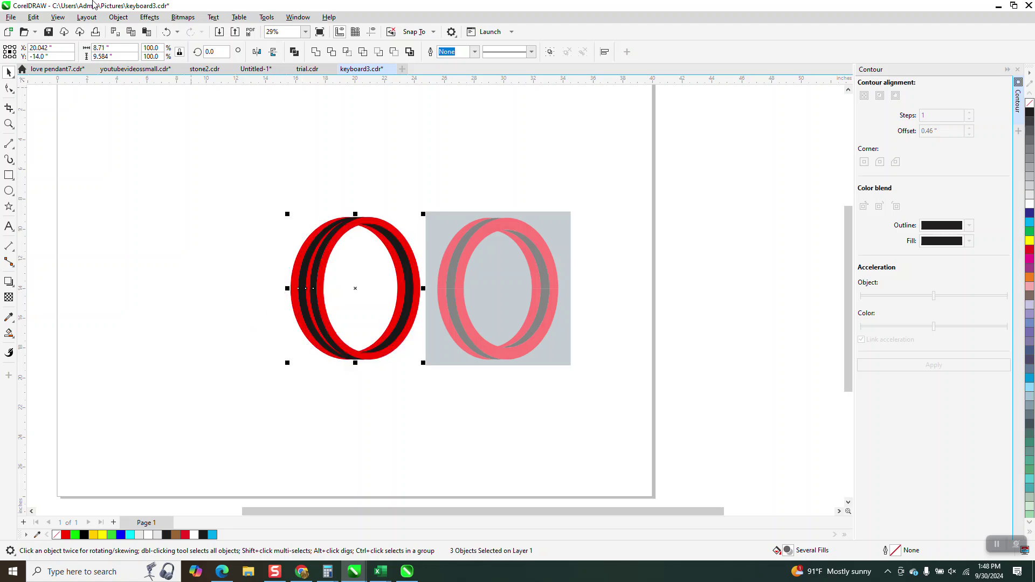
left_click(166, 32)
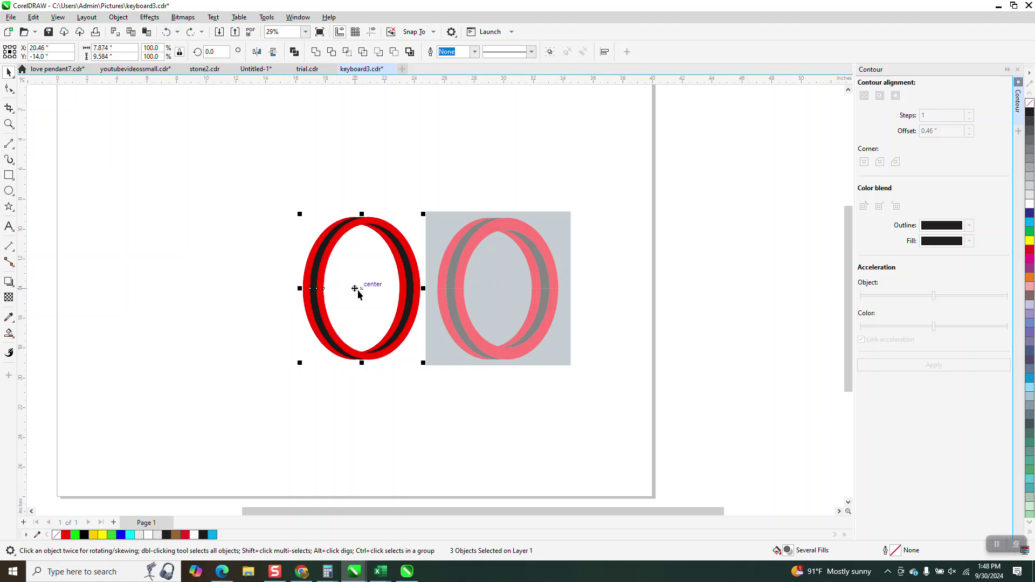
left_click_drag(358, 287, 232, 286)
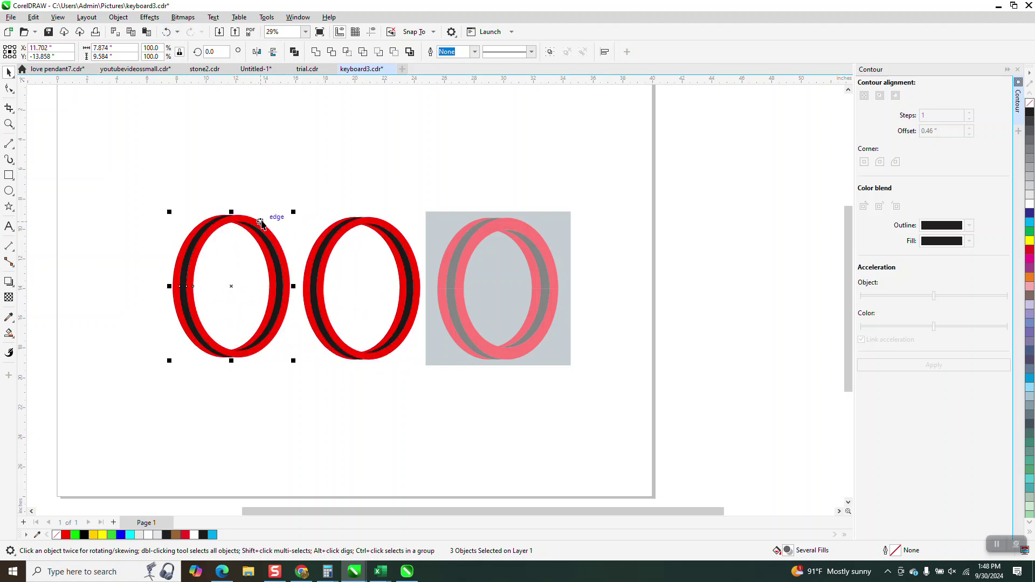
key("Delete")
Group the ring's three pieces with Ctrl+G and stretch the group slightly wider to the left
left_click_drag(419, 399, 434, 402)
key("ctrl+g")
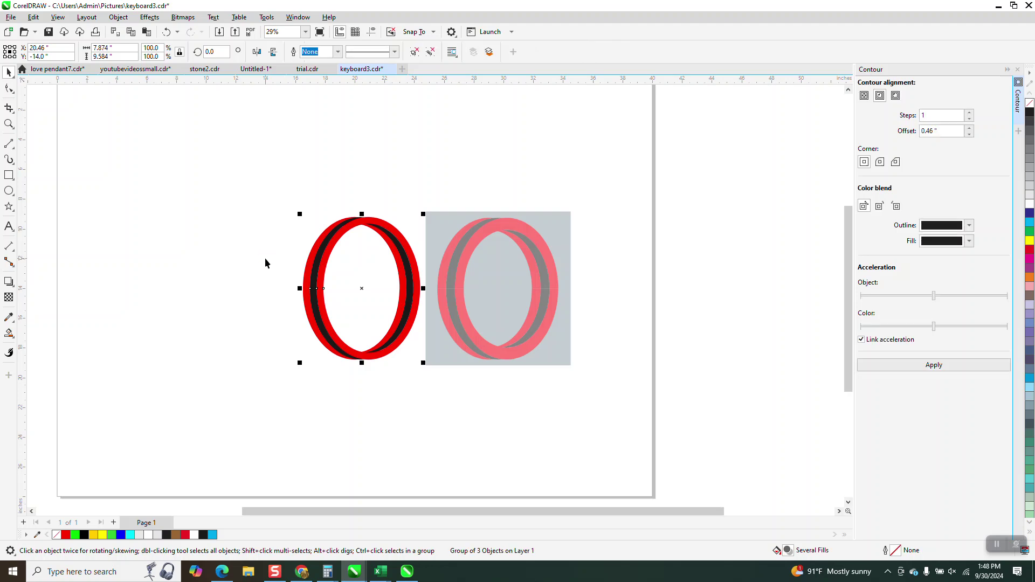
left_click_drag(300, 288, 290, 287)
left_click(260, 335)
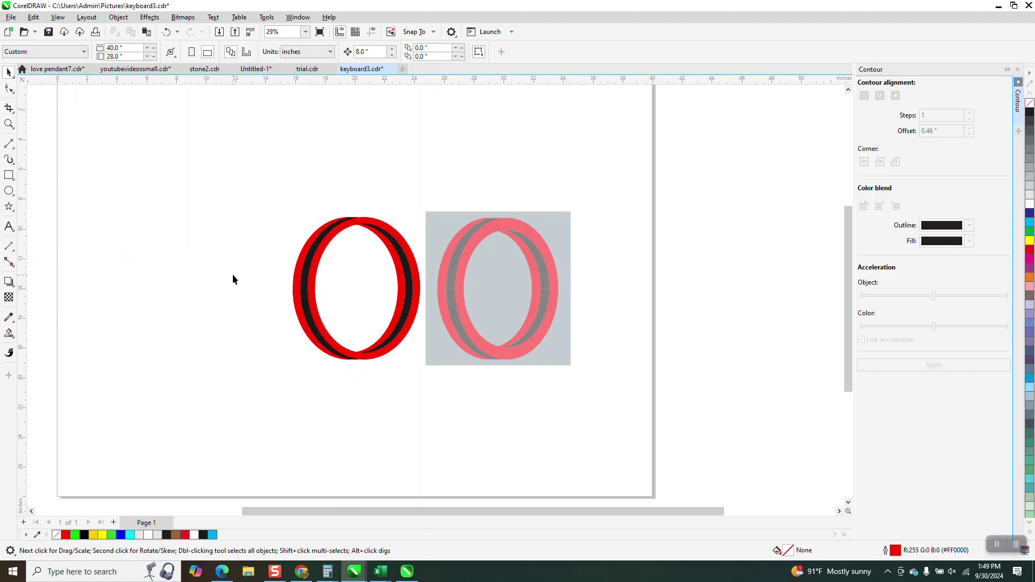
left_click(9, 124)
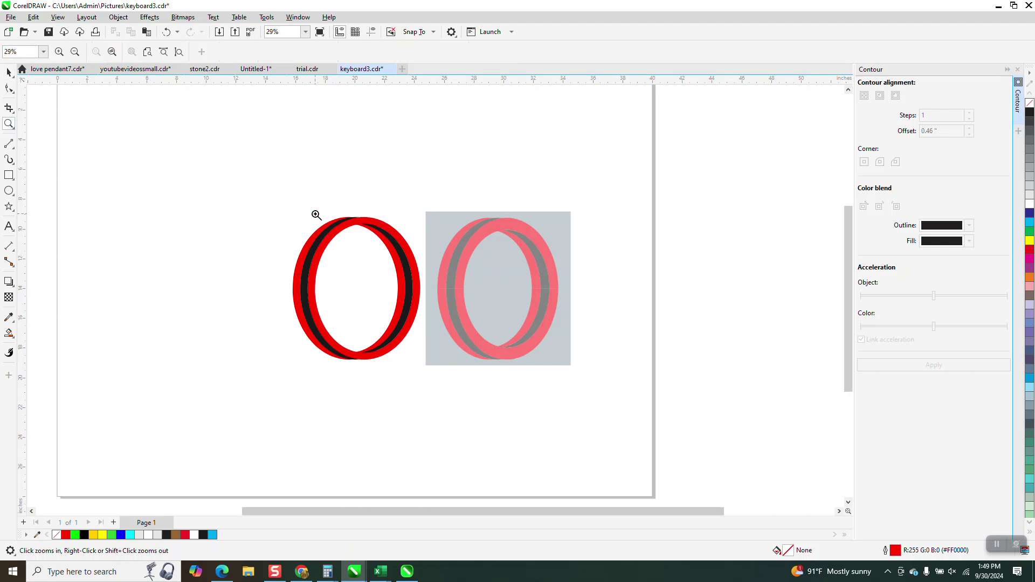
left_click_drag(312, 213, 639, 418)
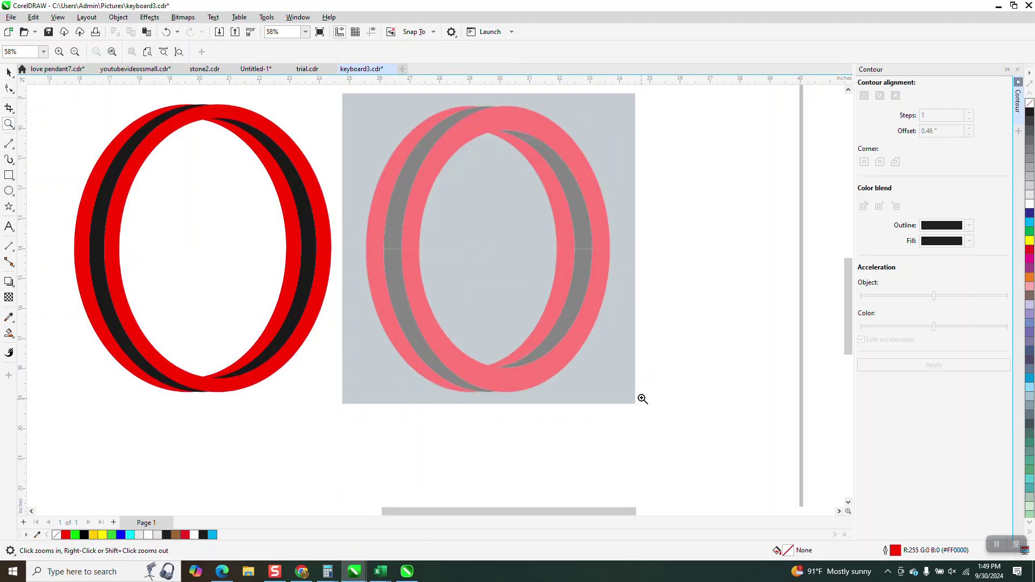